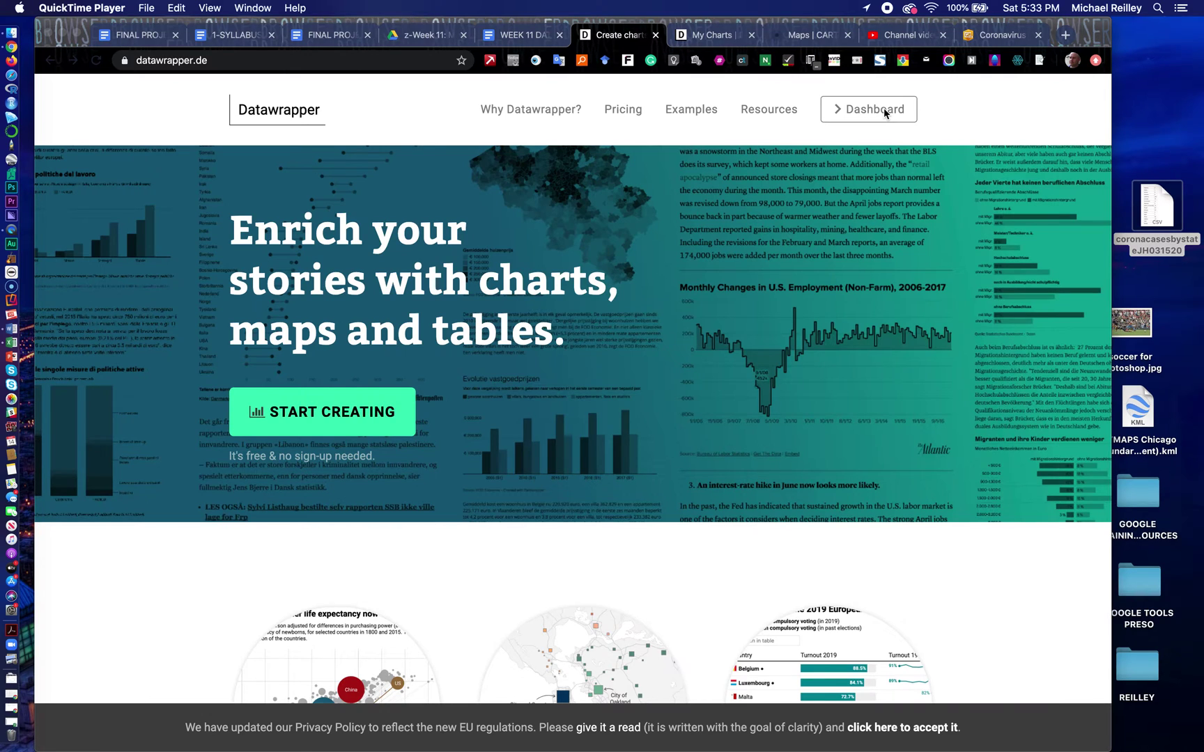
Step: Bring the Chrome window showing the datawrapper.de home page to the front
{"action": "left_click", "coordinate": [885, 114]}
Step: Go to the Datawrapper dashboard and start creating a new map
{"action": "left_click", "coordinate": [884, 114]}
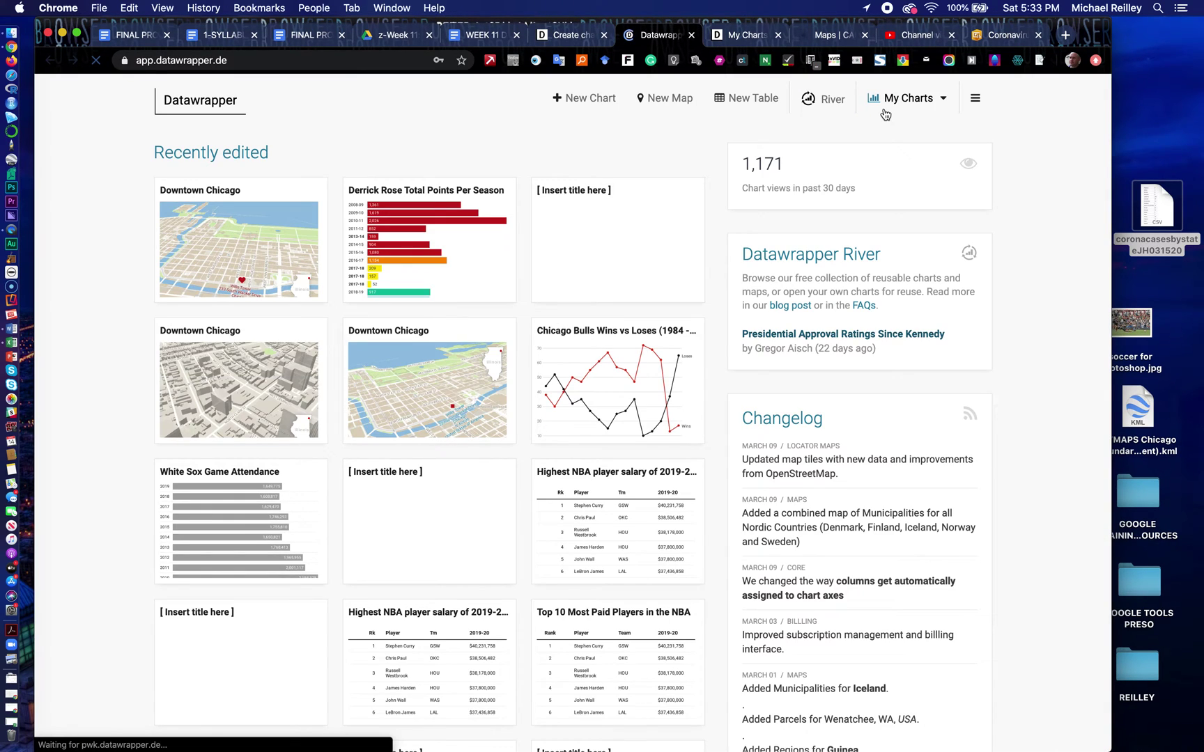
{"action": "left_click", "coordinate": [674, 97]}
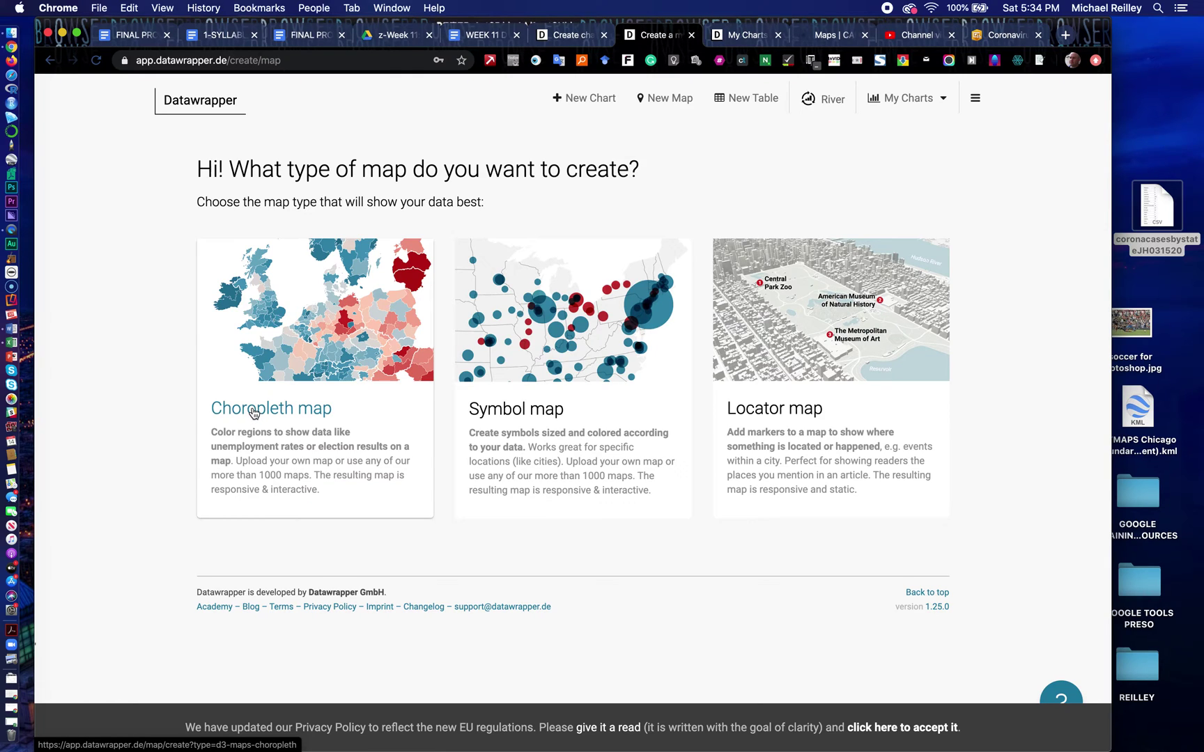
Step: Make the new map a choropleth using the USA » States base map
{"action": "left_click", "coordinate": [254, 412]}
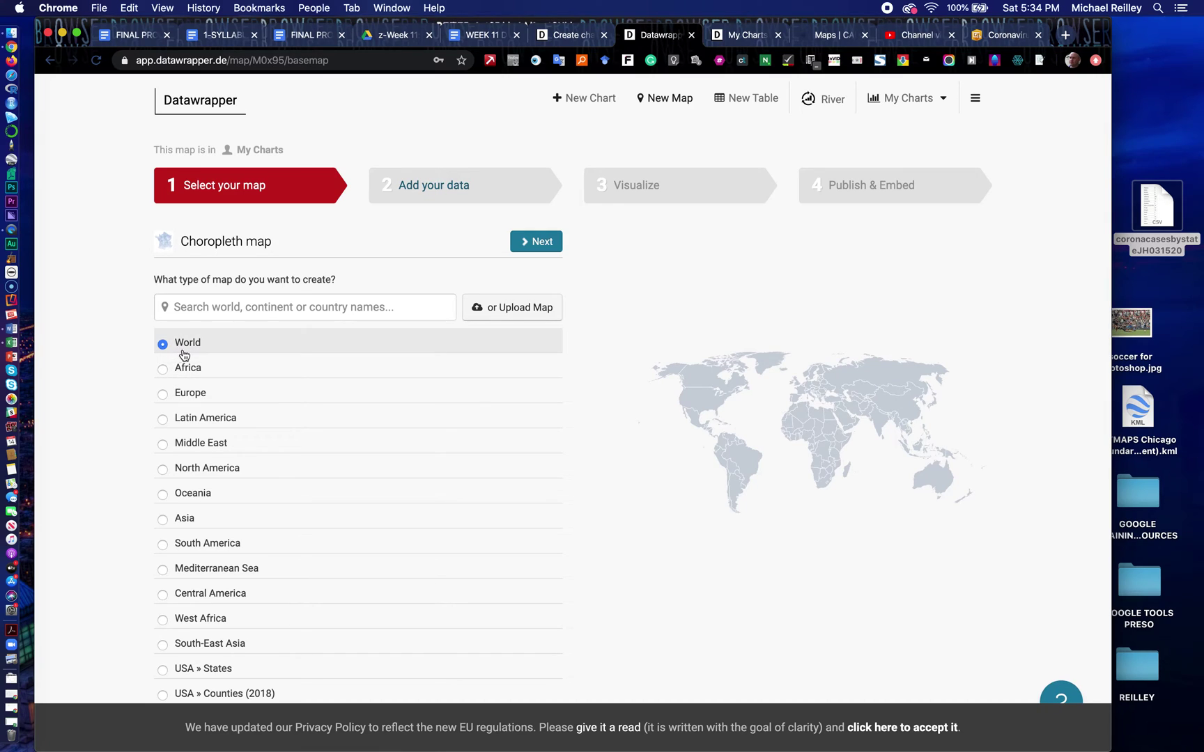
{"action": "scroll", "coordinate": [105, 481], "scroll_direction": "down", "scroll_amount": 1}
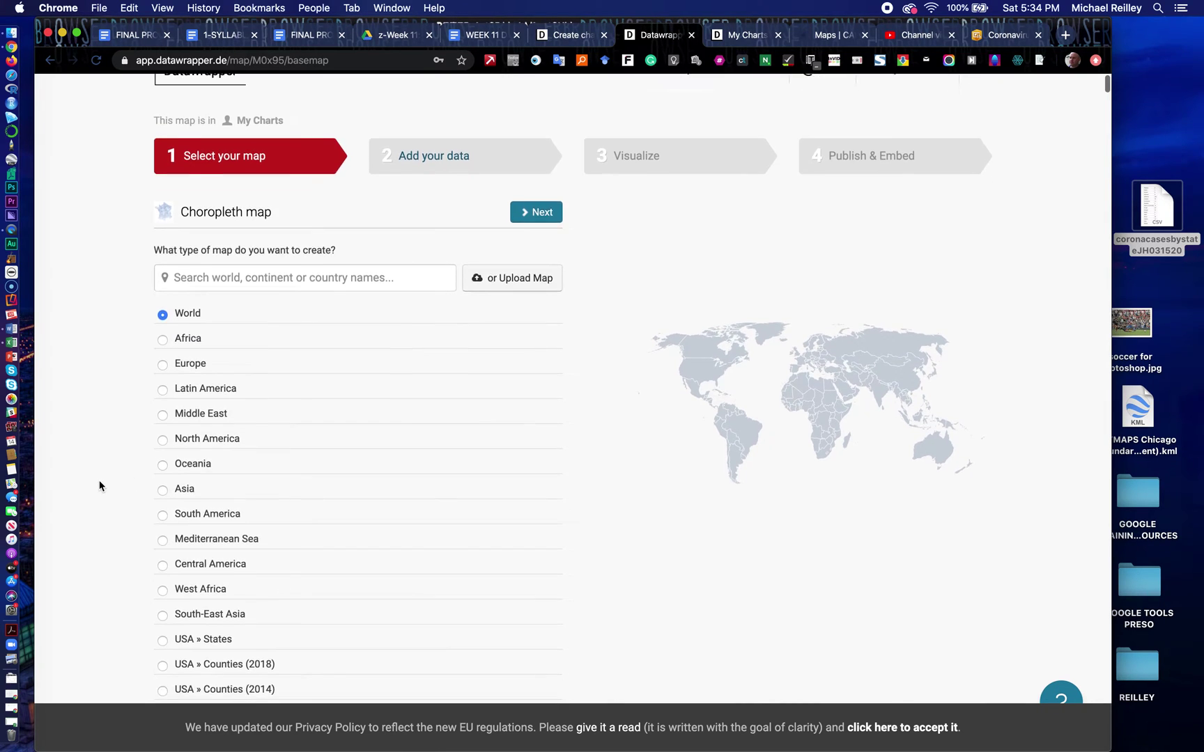
{"action": "scroll", "coordinate": [99, 486], "scroll_direction": "down", "scroll_amount": 4}
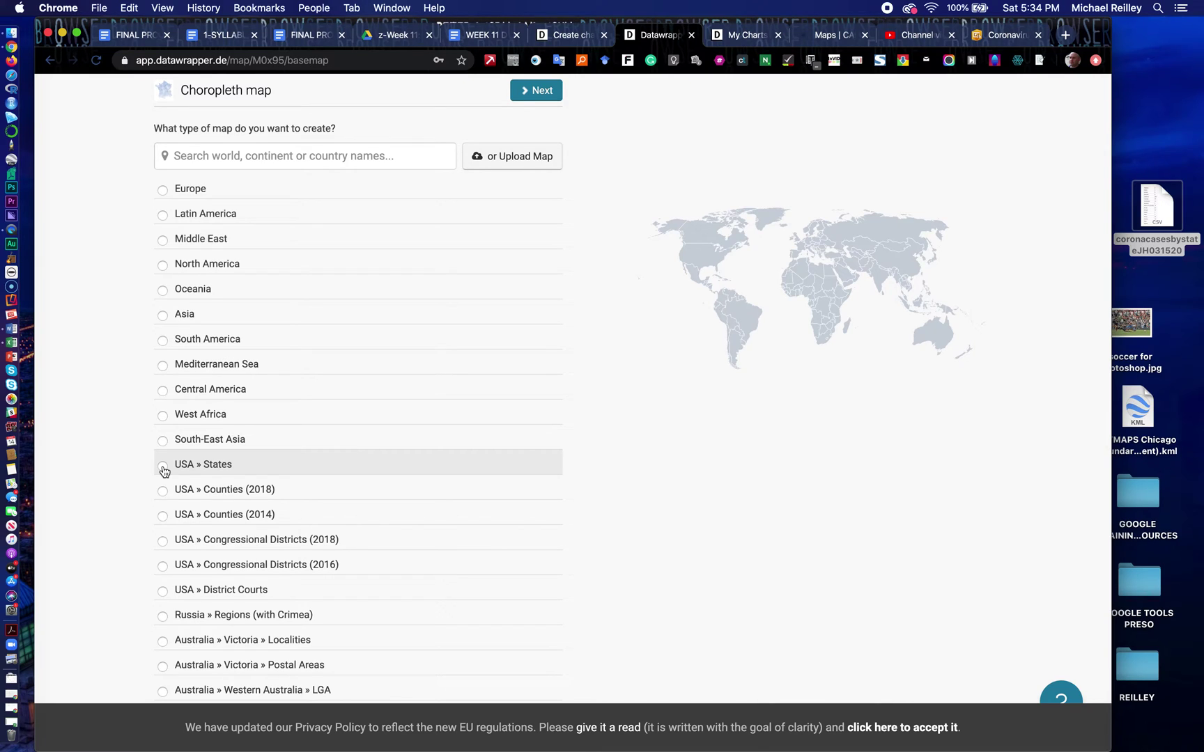
{"action": "left_click", "coordinate": [164, 471]}
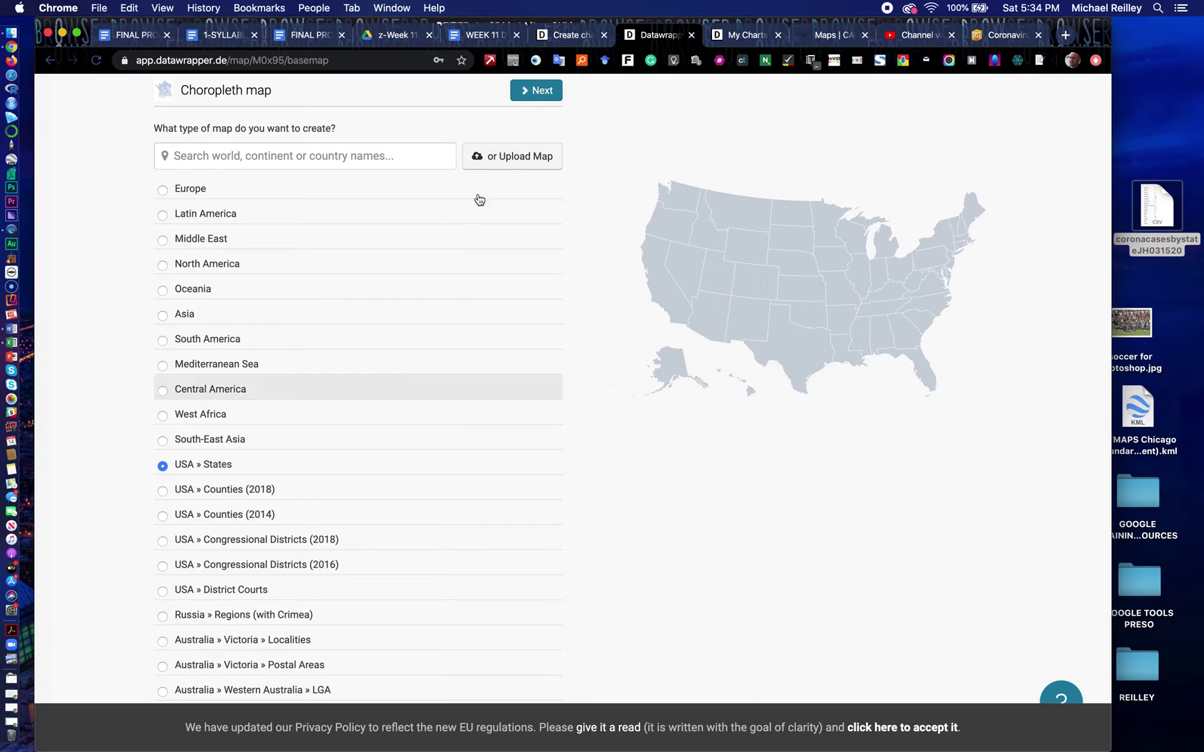
Step: Advance to the Add your data step and reopen the cases-by-state spreadsheet
{"action": "left_click", "coordinate": [539, 92]}
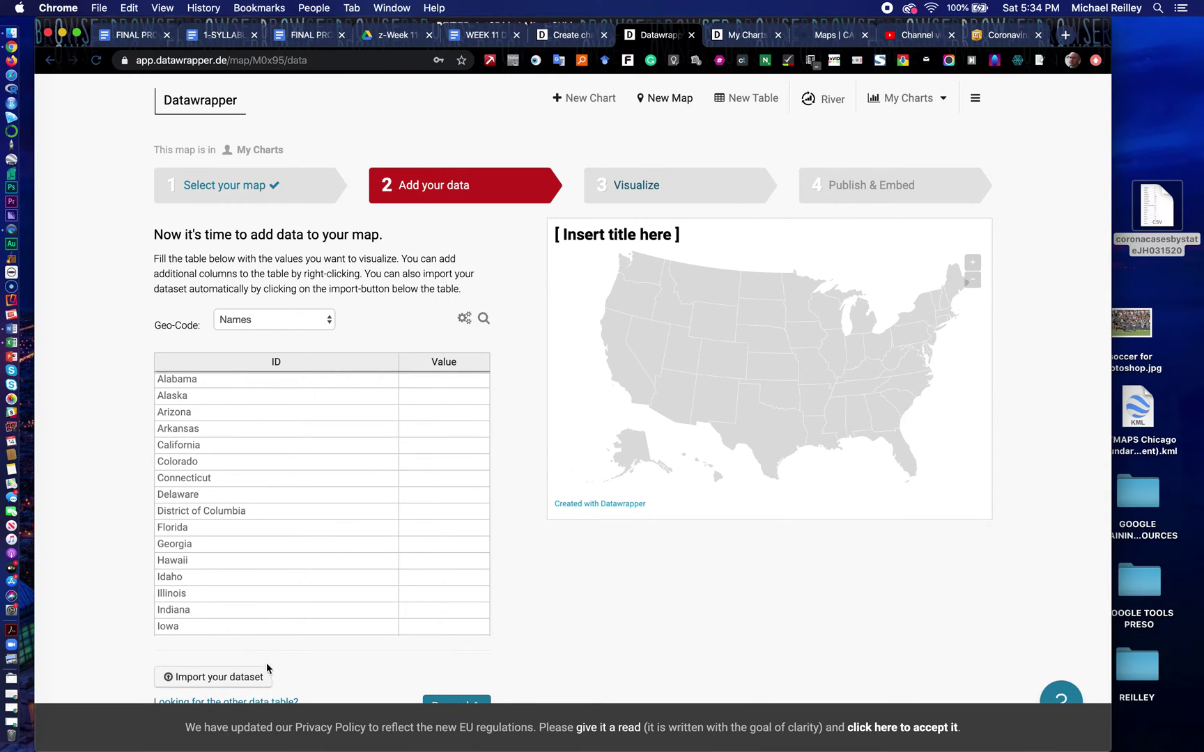
{"action": "scroll", "coordinate": [275, 636], "scroll_direction": "down", "scroll_amount": 2}
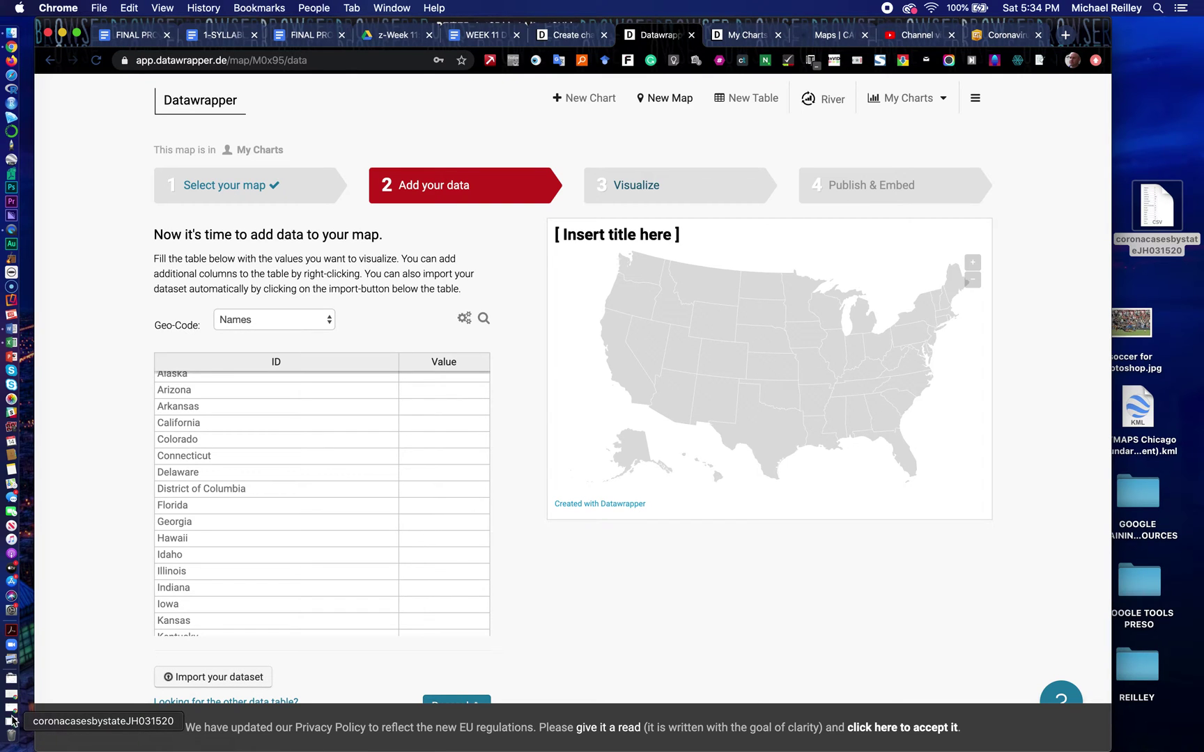
{"action": "left_click", "coordinate": [12, 719]}
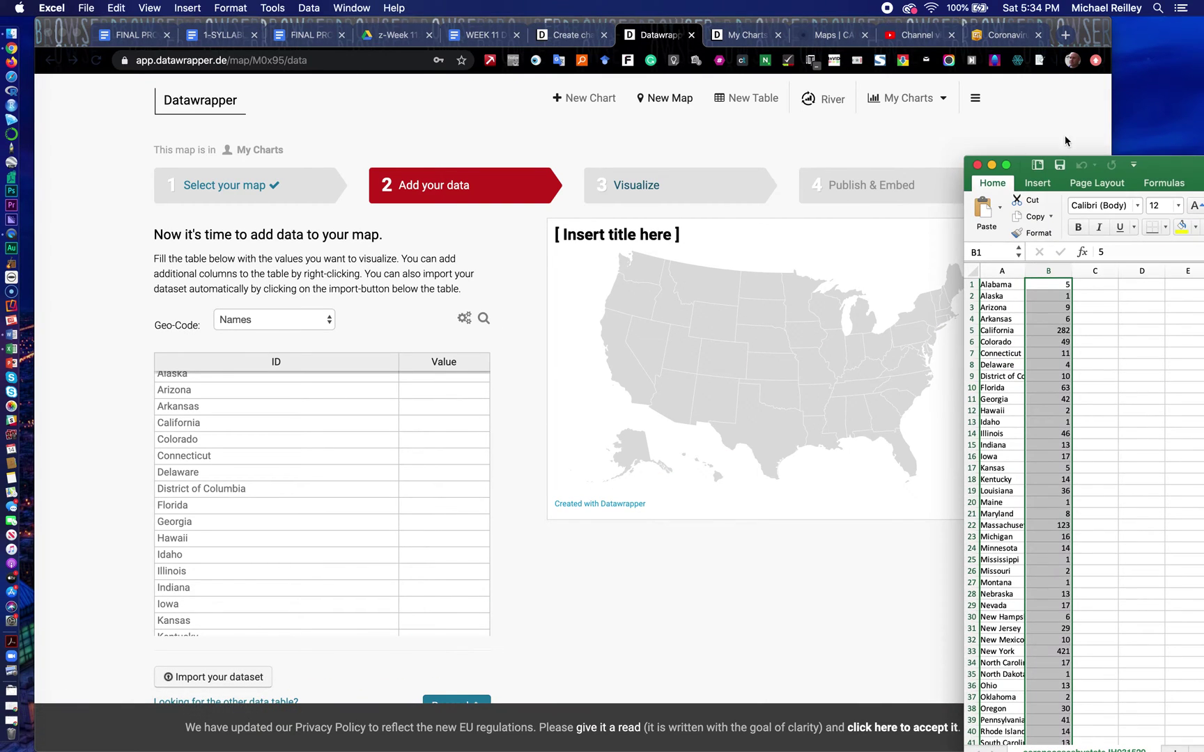
Step: Move the Excel window over the browser and copy column B's case counts
{"action": "left_click", "coordinate": [1174, 172]}
{"action": "left_click_drag", "start_coordinate": [1174, 172], "coordinate": [779, 93]}
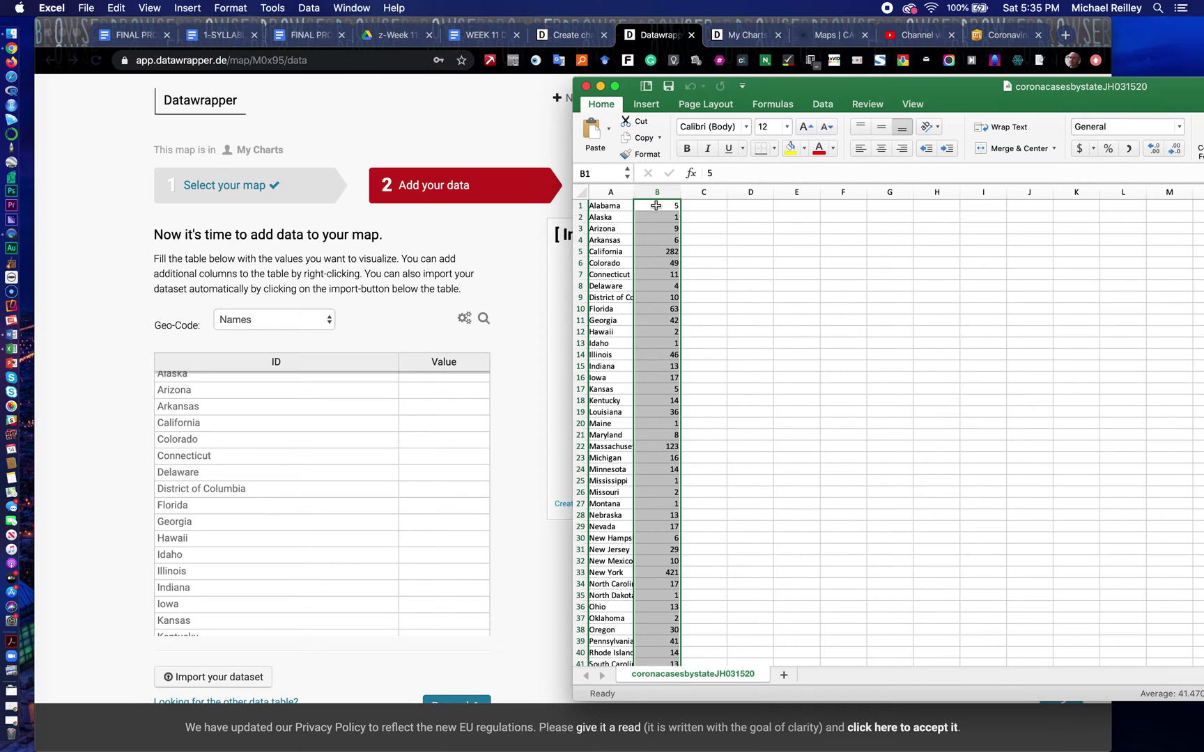
{"action": "key", "text": "super+c"}
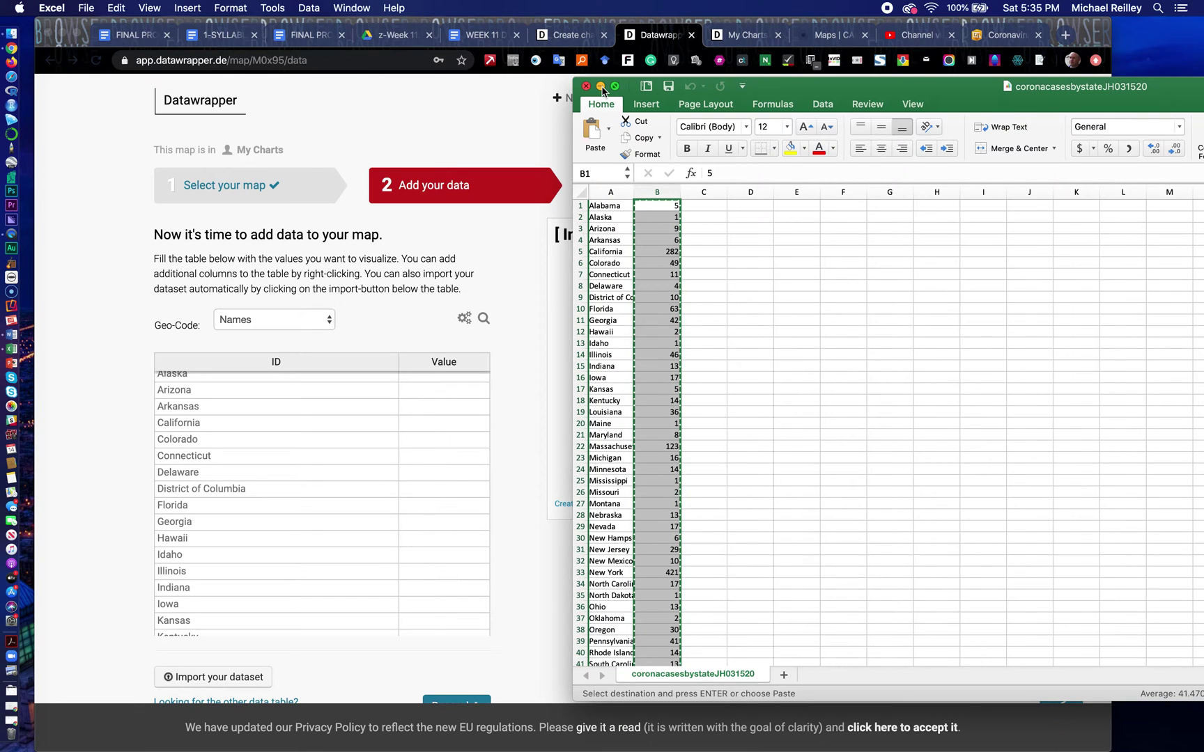
Step: Paste the state case counts into the Value column from Alabama and proceed to Visualize
{"action": "left_click", "coordinate": [448, 402]}
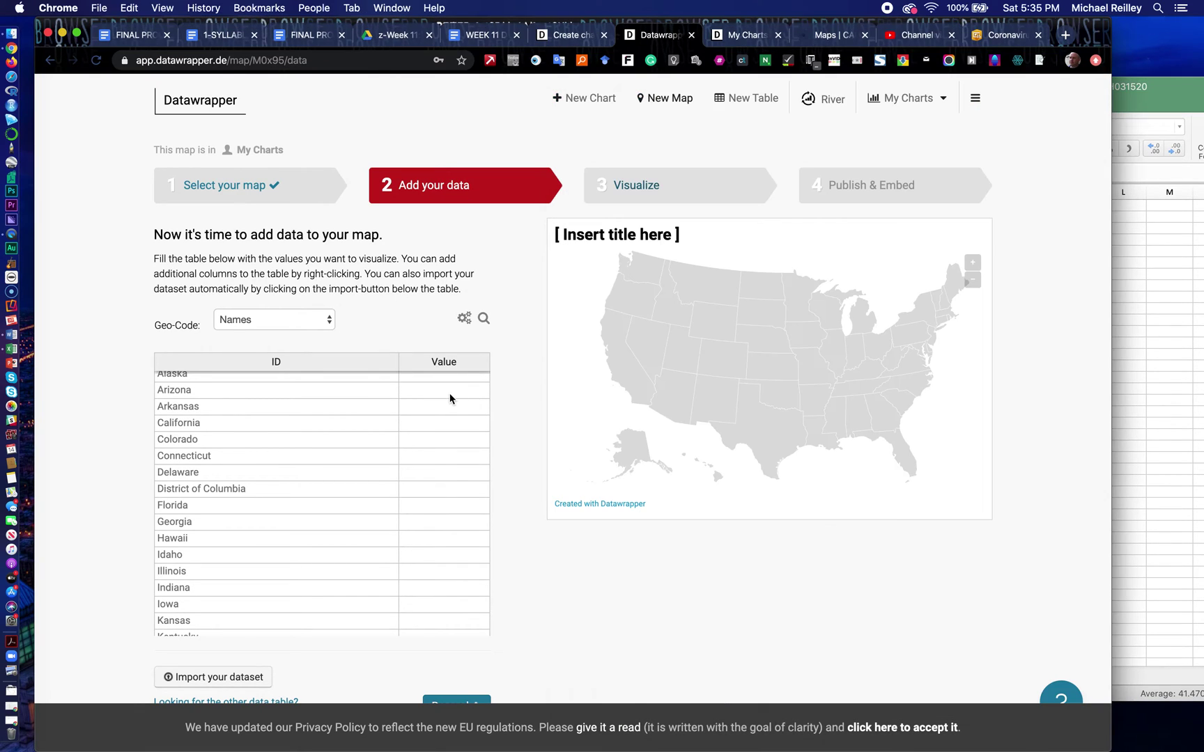
{"action": "scroll", "coordinate": [448, 398], "scroll_direction": "up", "scroll_amount": 2}
{"action": "left_click", "coordinate": [443, 380]}
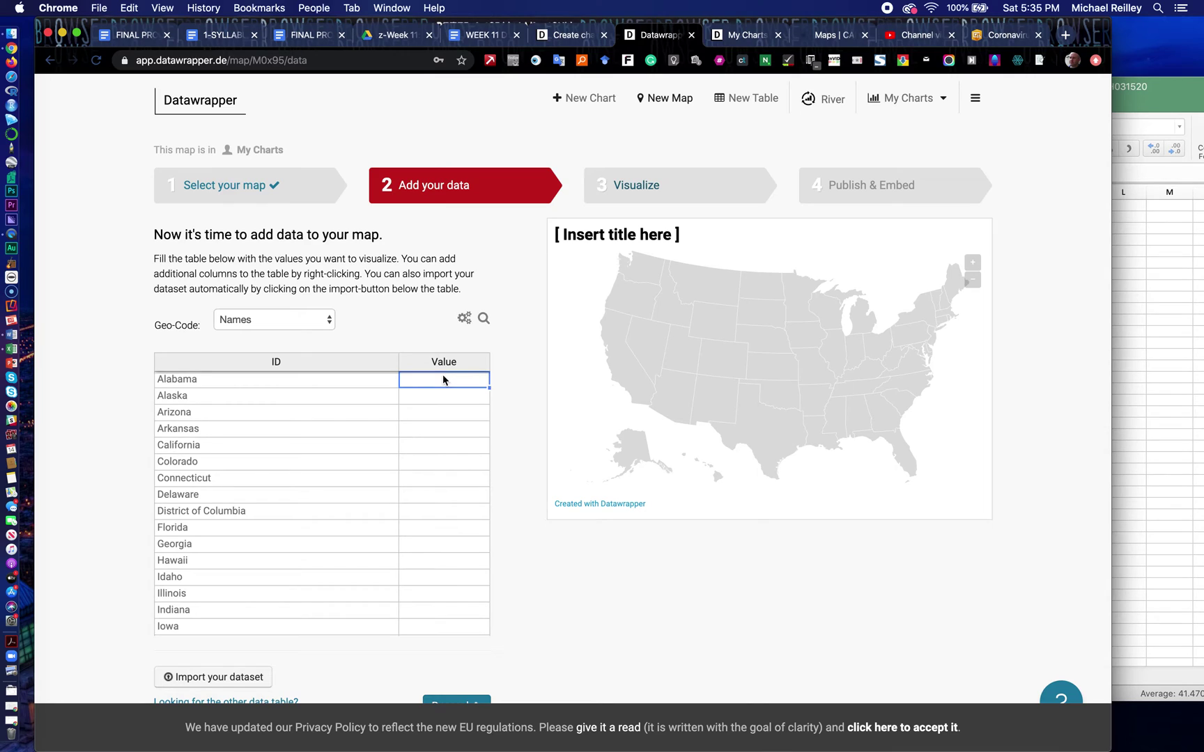
{"action": "key", "text": "super+v"}
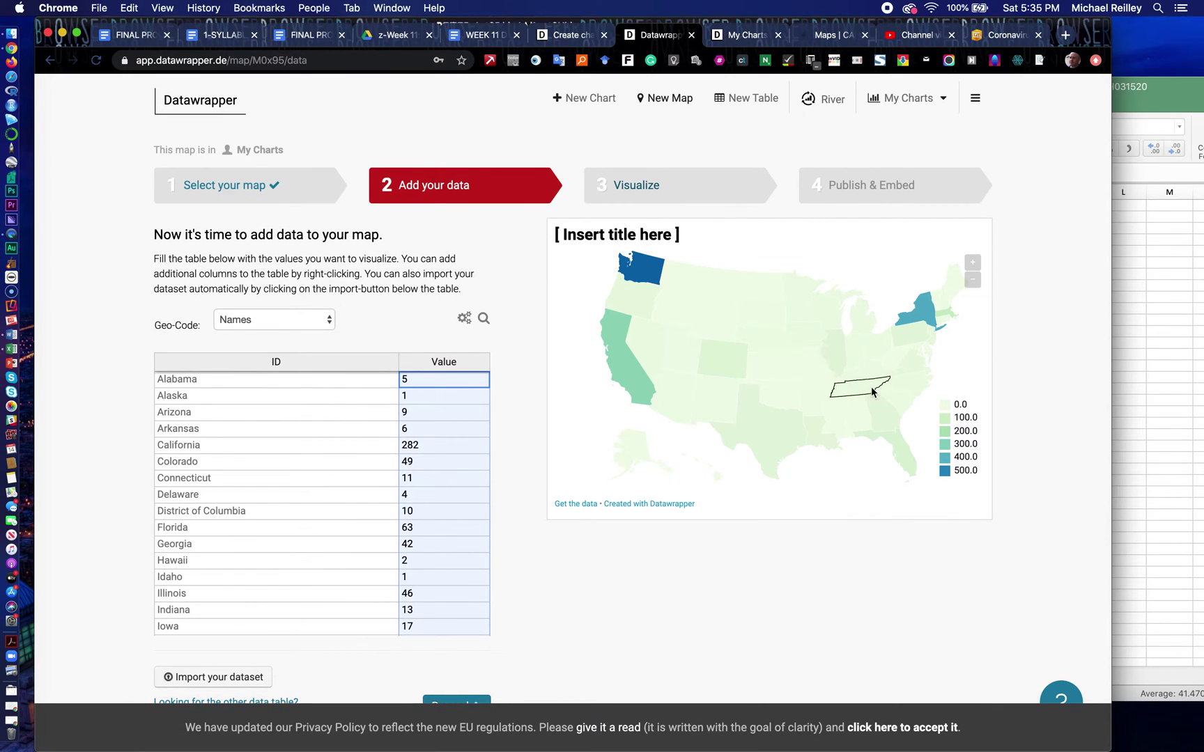
{"action": "scroll", "coordinate": [511, 590], "scroll_direction": "down", "scroll_amount": 2}
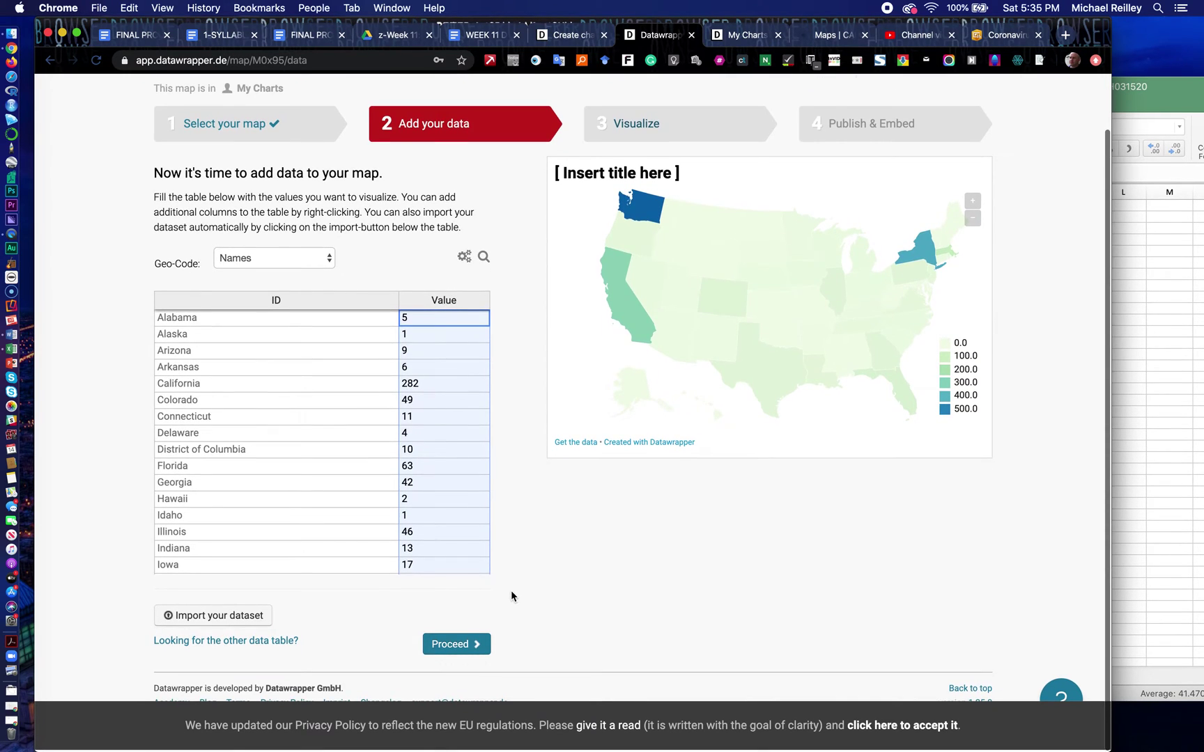
{"action": "left_click", "coordinate": [453, 652]}
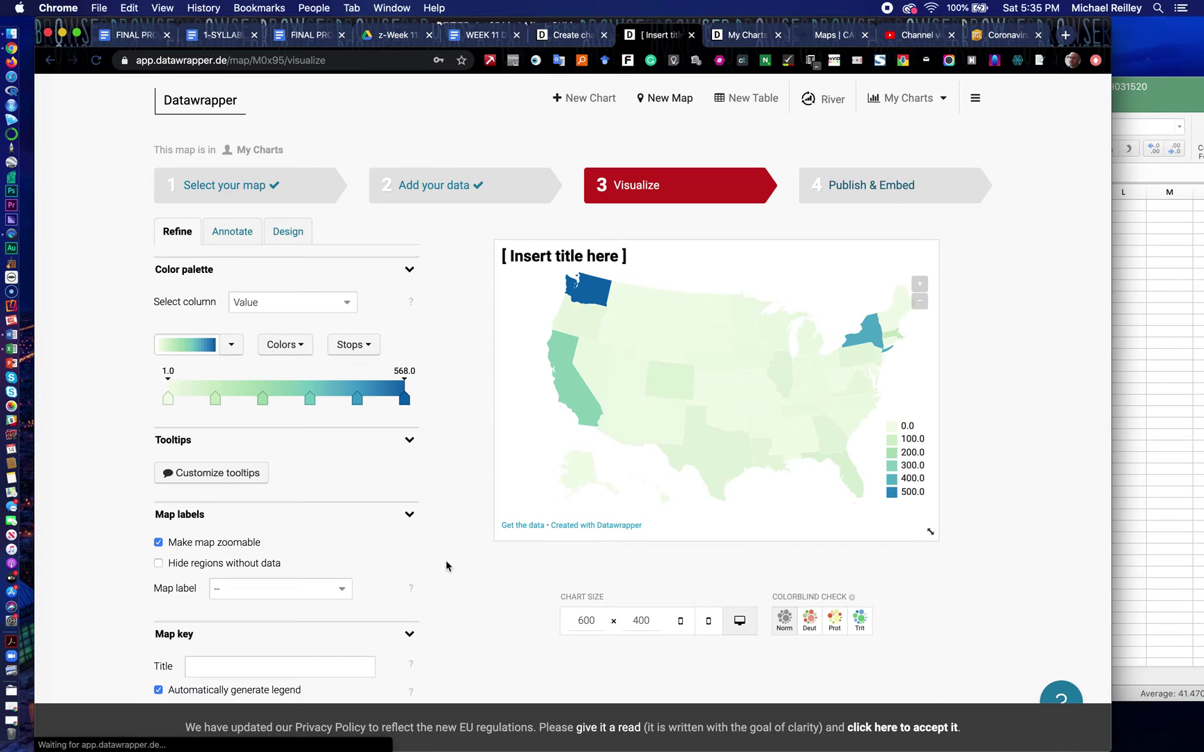
Step: Title the map key 'Cases'
{"action": "scroll", "coordinate": [449, 617], "scroll_direction": "down", "scroll_amount": 3}
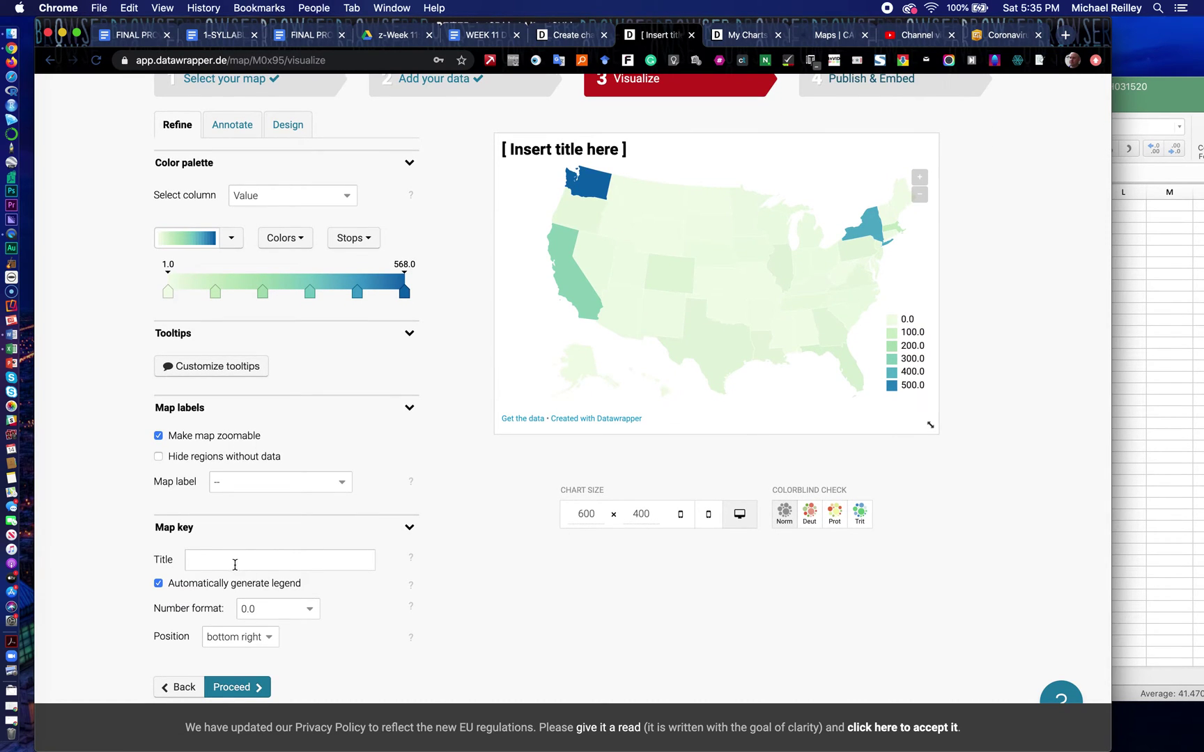
{"action": "left_click", "coordinate": [199, 562]}
{"action": "type", "text": "CS"}
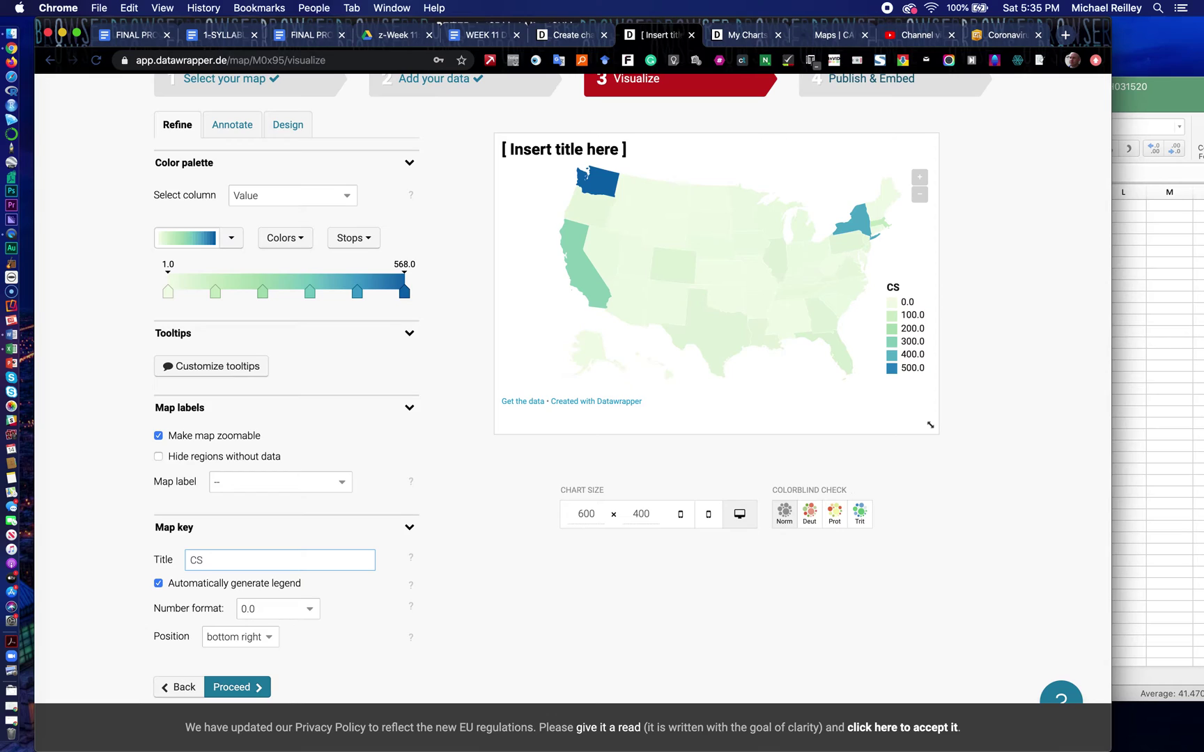
{"action": "type", "text": "ases"}
Step: Try the green and pink-green palettes, then keep the original green-to-blue palette
{"action": "scroll", "coordinate": [339, 387], "scroll_direction": "up", "scroll_amount": 2}
{"action": "scroll", "coordinate": [339, 391], "scroll_direction": "up", "scroll_amount": 2}
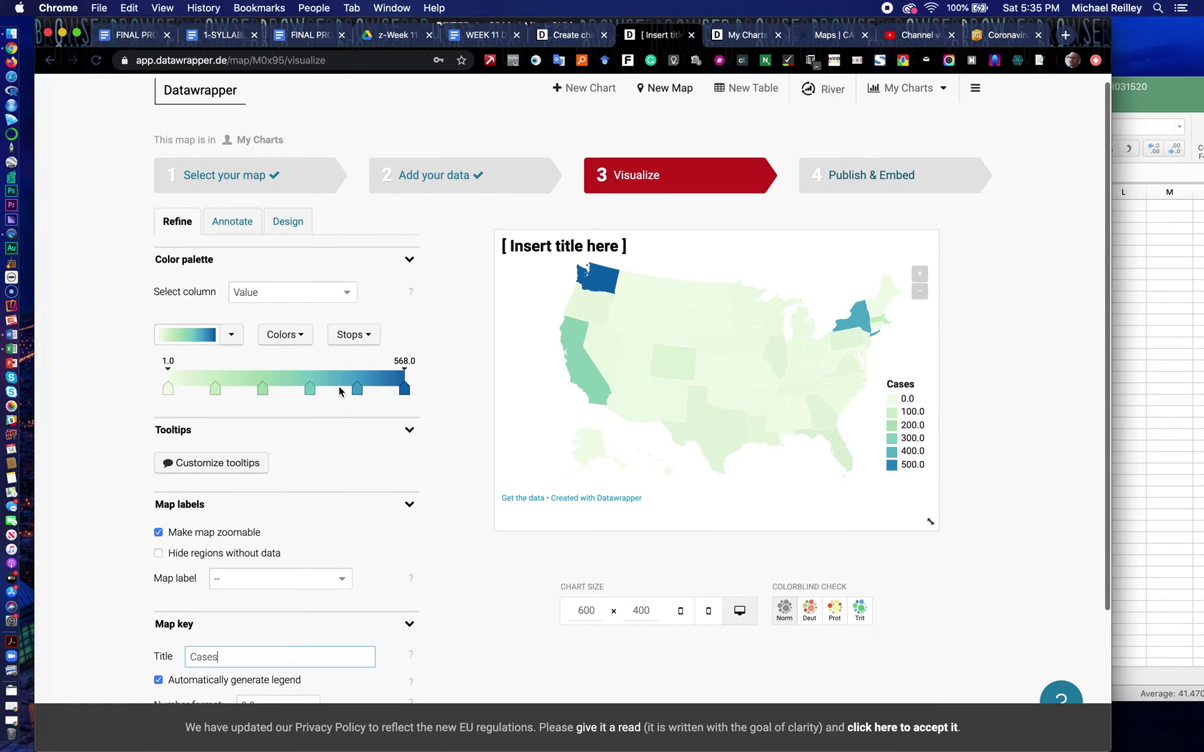
{"action": "left_click", "coordinate": [231, 336]}
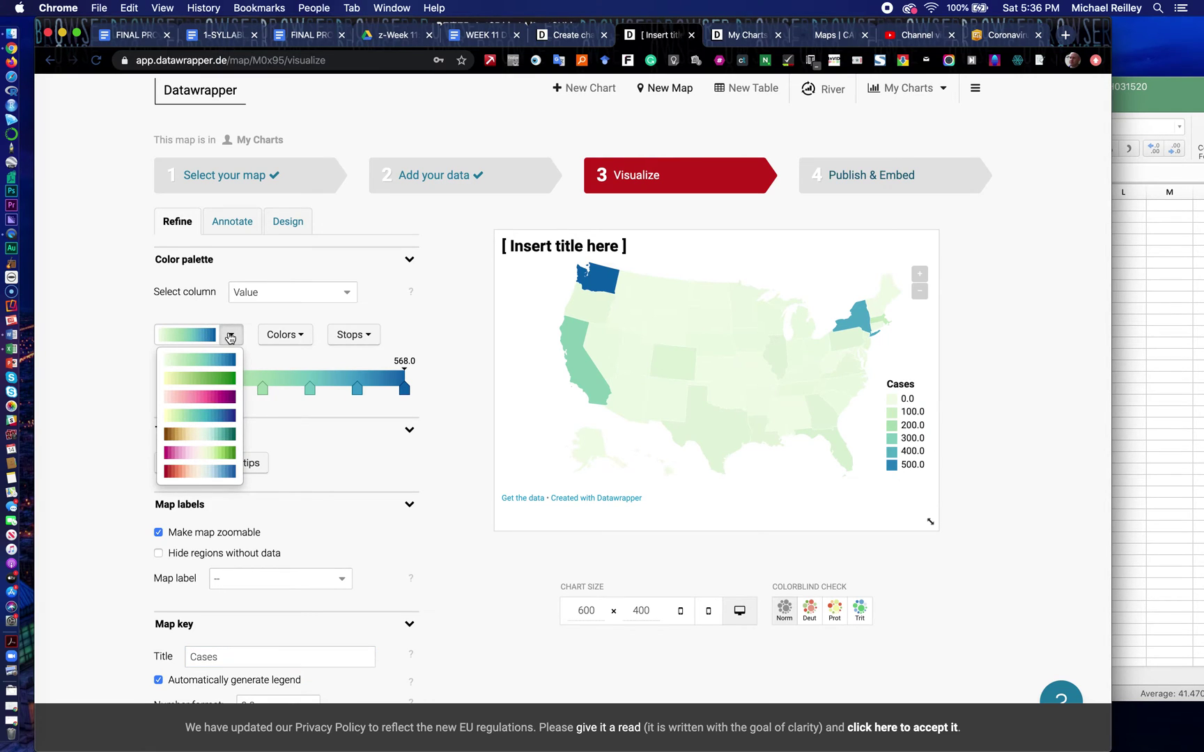
{"action": "left_click", "coordinate": [210, 385]}
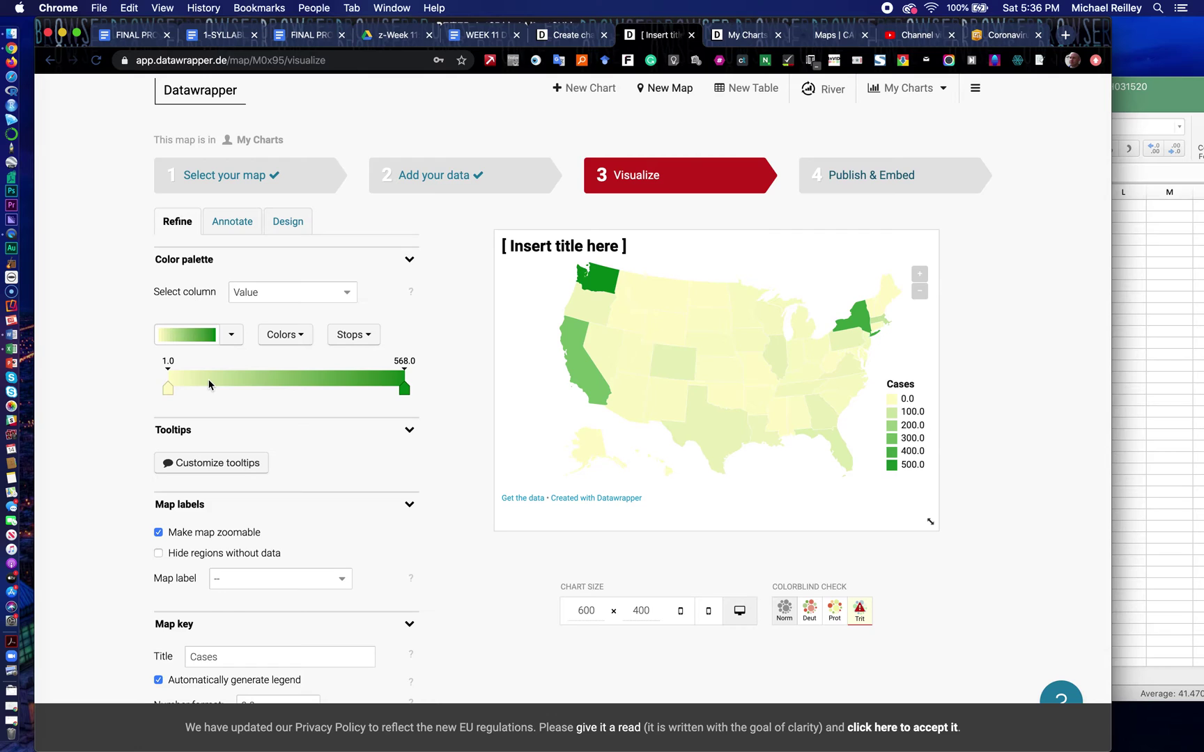
{"action": "left_click", "coordinate": [230, 335]}
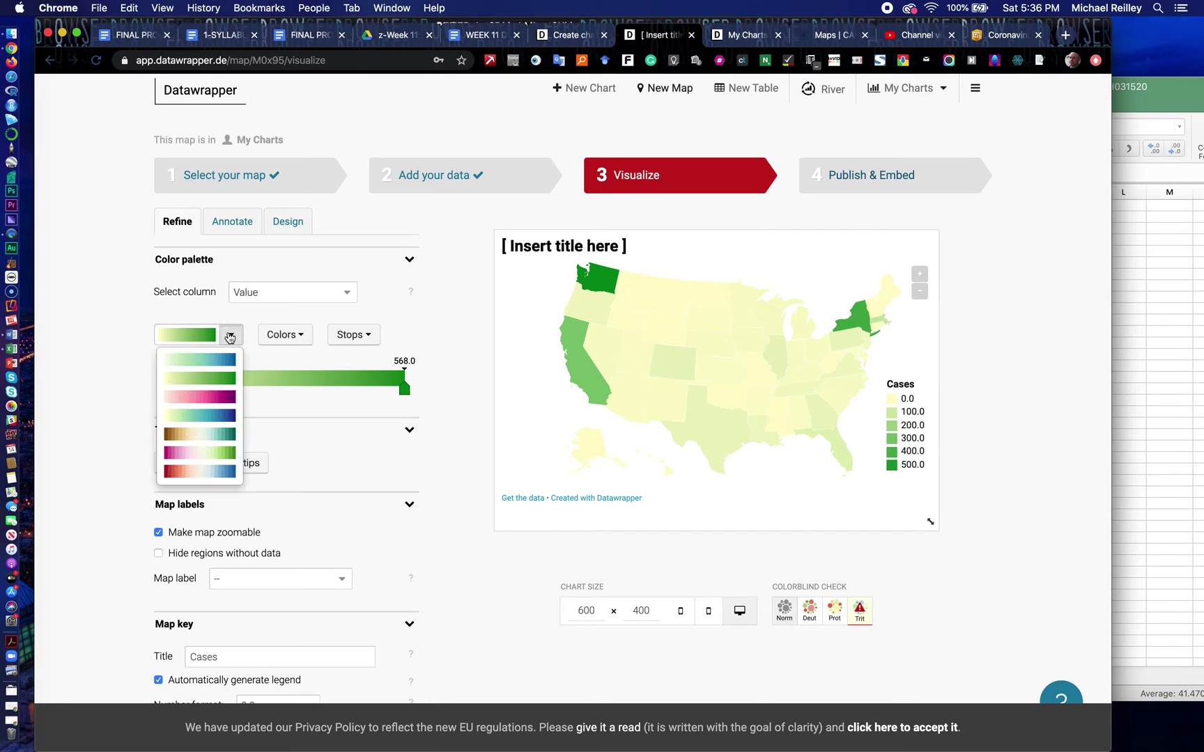
{"action": "left_click", "coordinate": [216, 361]}
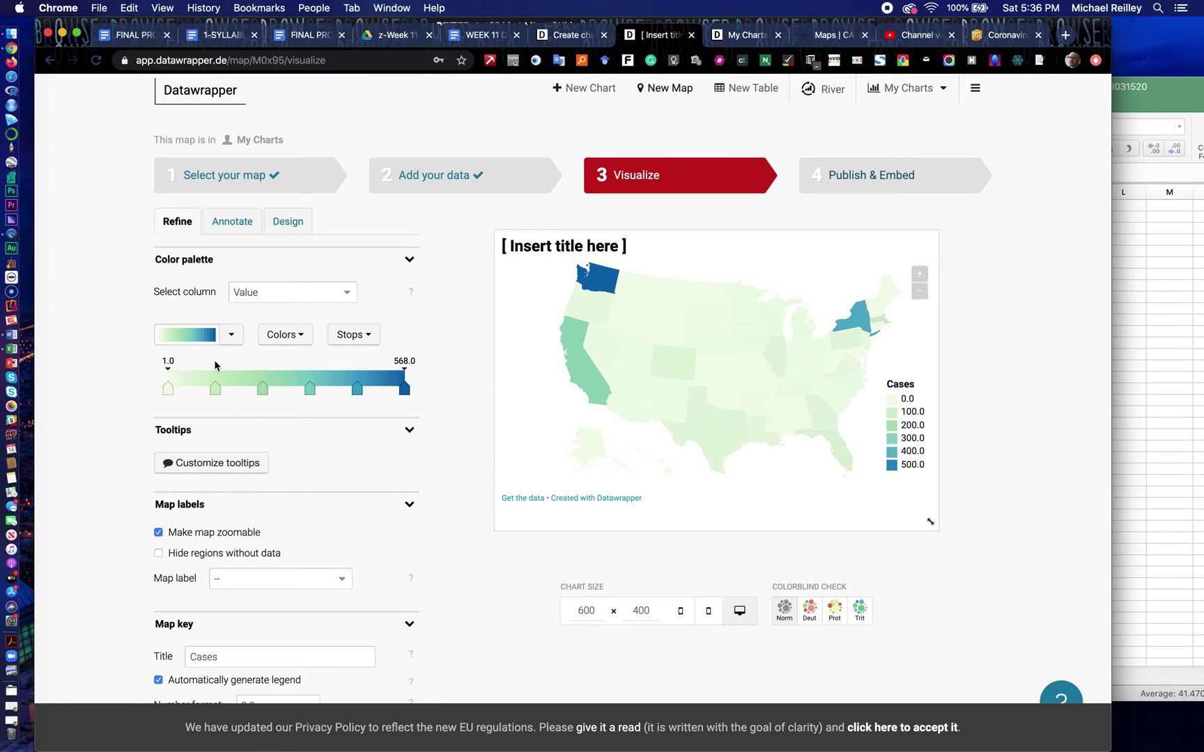
{"action": "left_click", "coordinate": [227, 337]}
{"action": "left_click", "coordinate": [206, 460]}
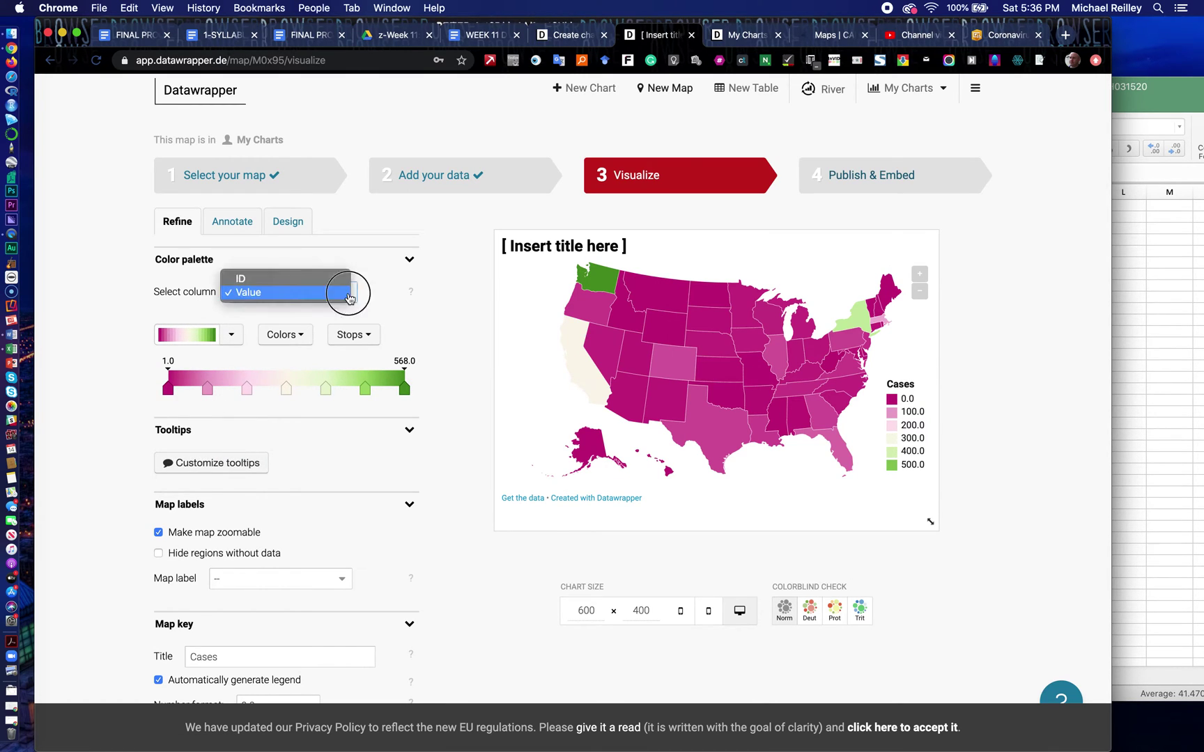
{"action": "left_click", "coordinate": [350, 299]}
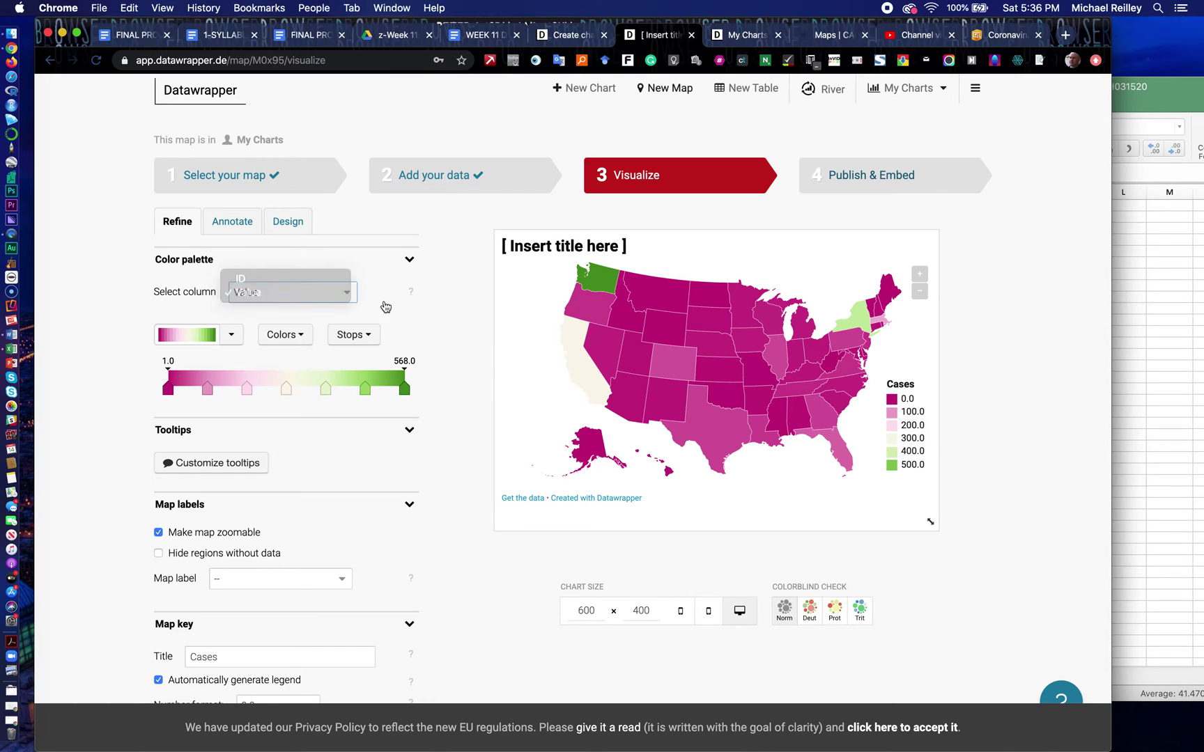
{"action": "left_click", "coordinate": [225, 334]}
{"action": "left_click", "coordinate": [202, 360]}
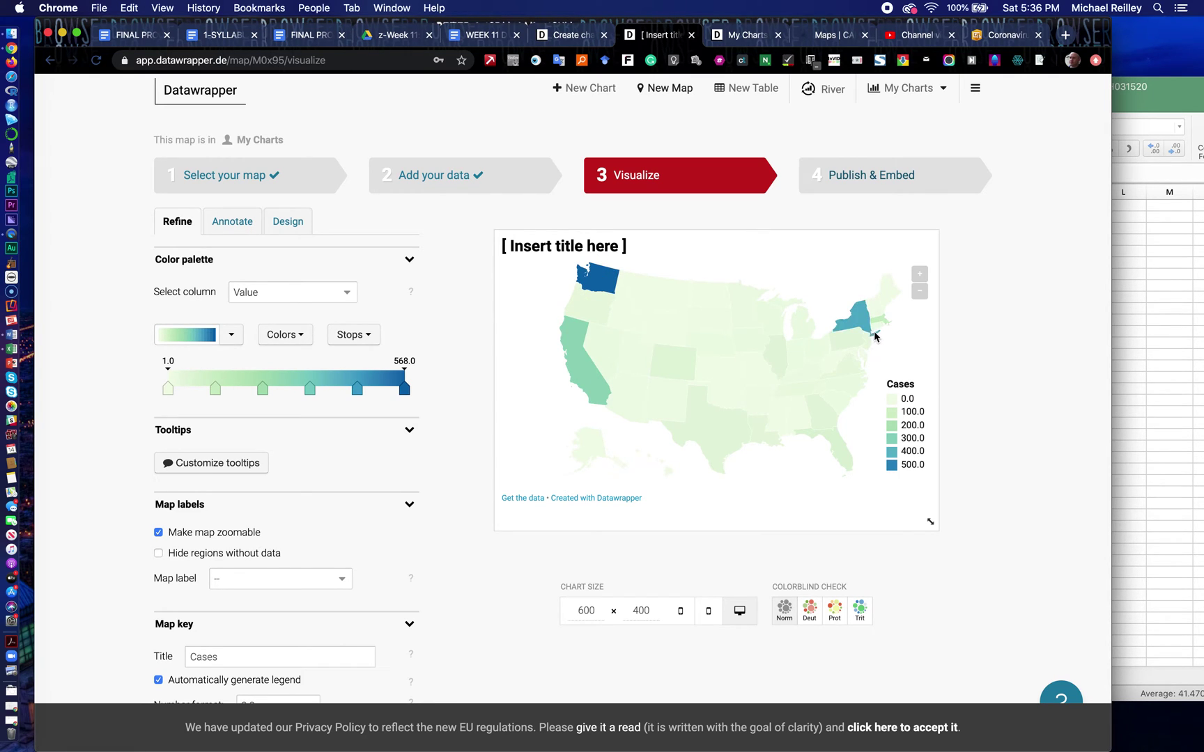
Step: Title the map 'Coronavirus Cases in the U.S'
{"action": "left_click", "coordinate": [232, 222]}
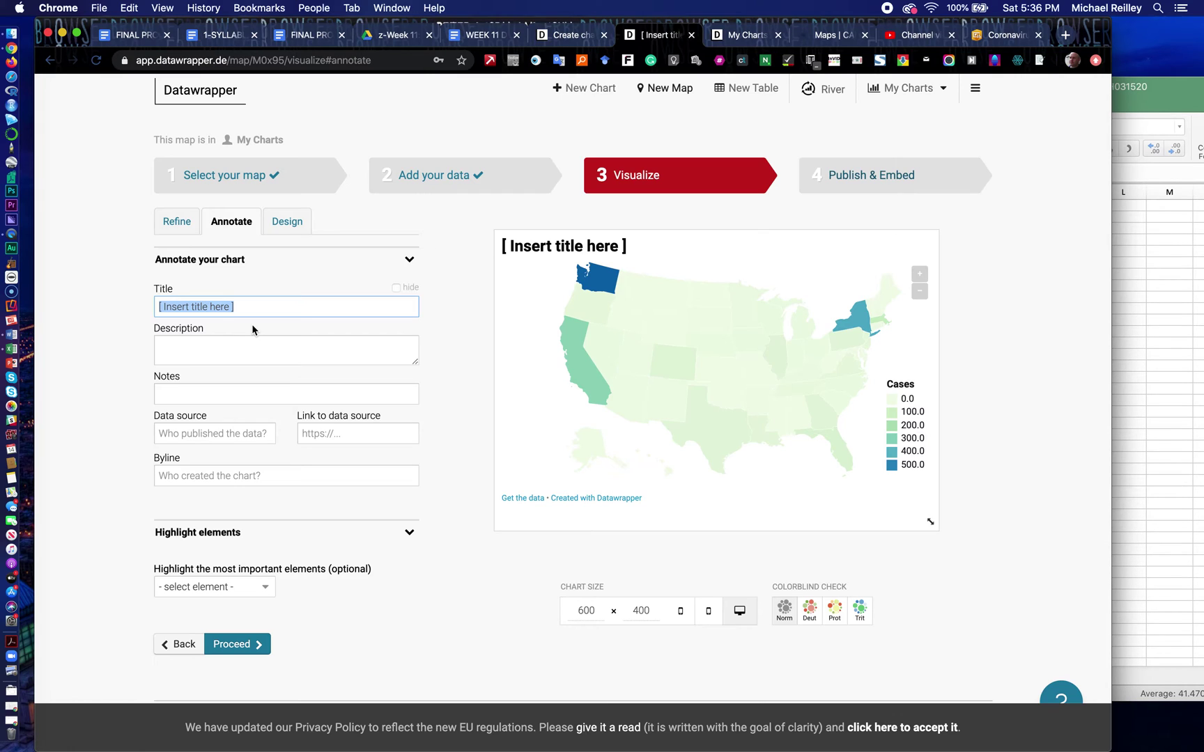
{"action": "type", "text": "Coronviris"}
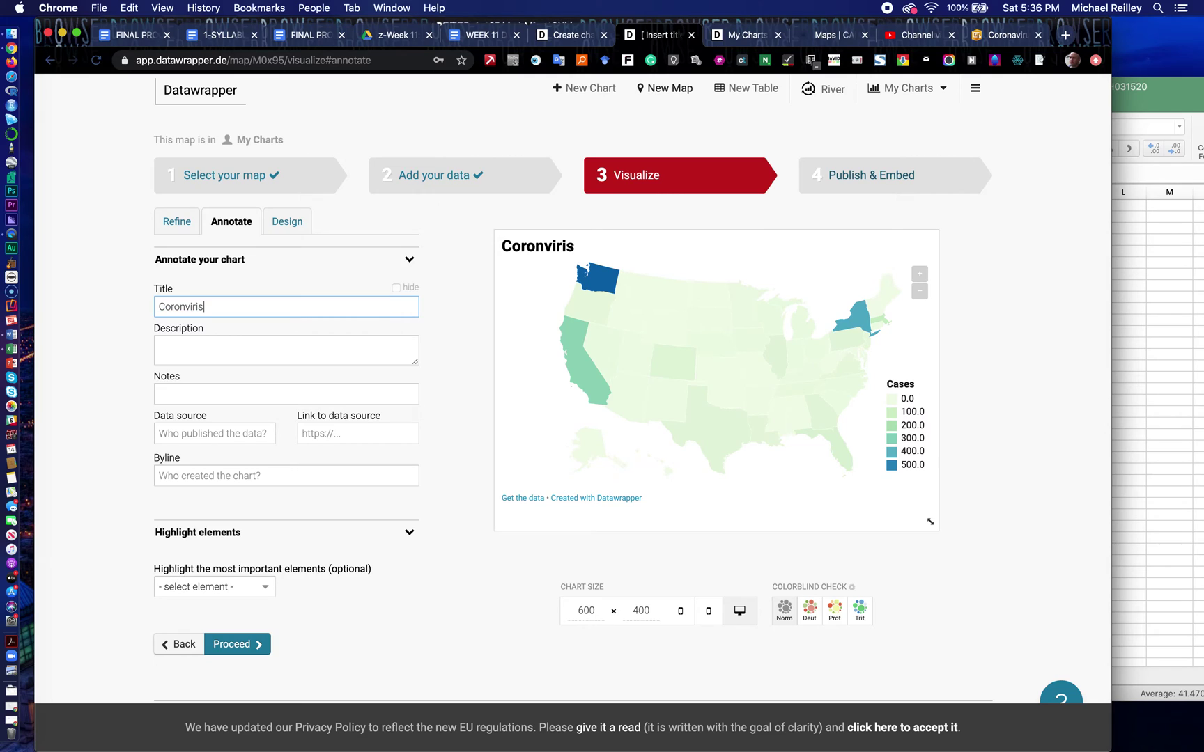
{"action": "key", "text": "BackSpace"}
{"action": "key", "text": "BackSpace"}
{"action": "key", "text": "BackSpace"}
{"action": "key", "text": "BackSpace"}
{"action": "key", "text": "BackSpace"}
{"action": "type", "text": "a"}
{"action": "type", "text": "virus"}
{"action": "type", "text": " Xa"}
{"action": "key", "text": "BackSpace"}
{"action": "key", "text": "BackSpace"}
{"action": "type", "text": "Cases"}
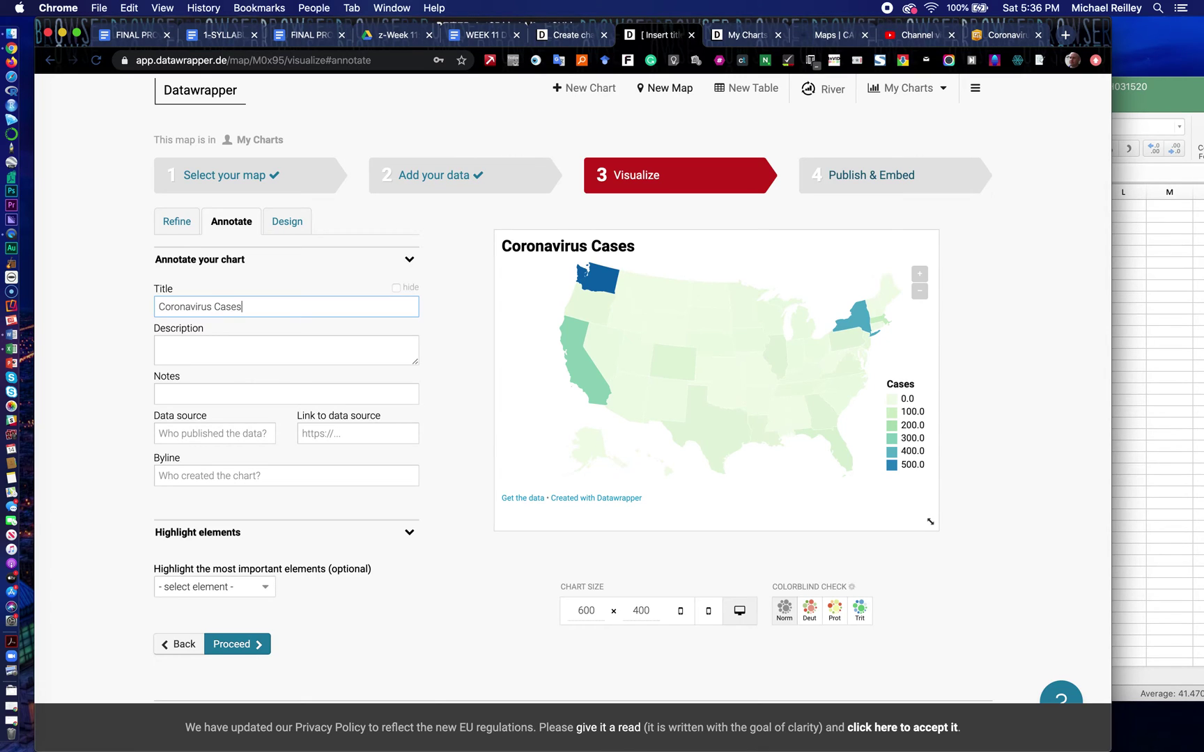
{"action": "type", "text": " in the U.S."}
Step: Set the description to 'Confirmed coronavirus cases as of March 15, 2020.'
{"action": "left_click", "coordinate": [227, 364]}
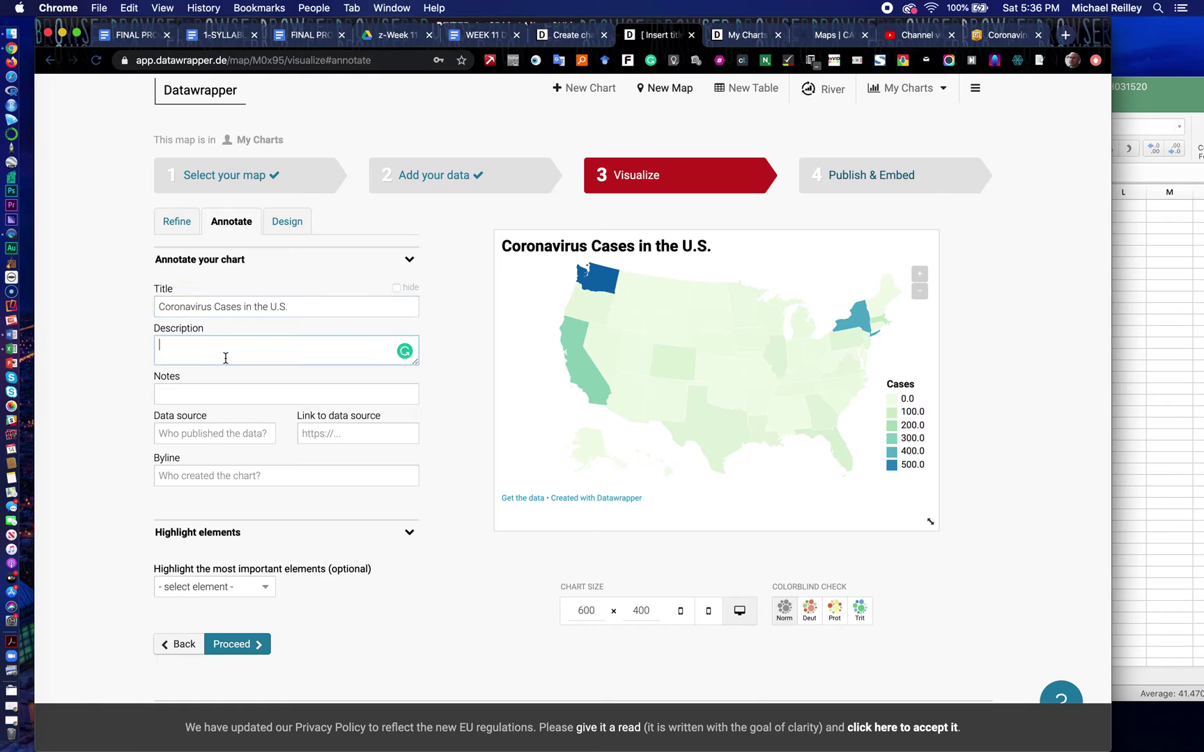
{"action": "type", "text": "Confirmed"}
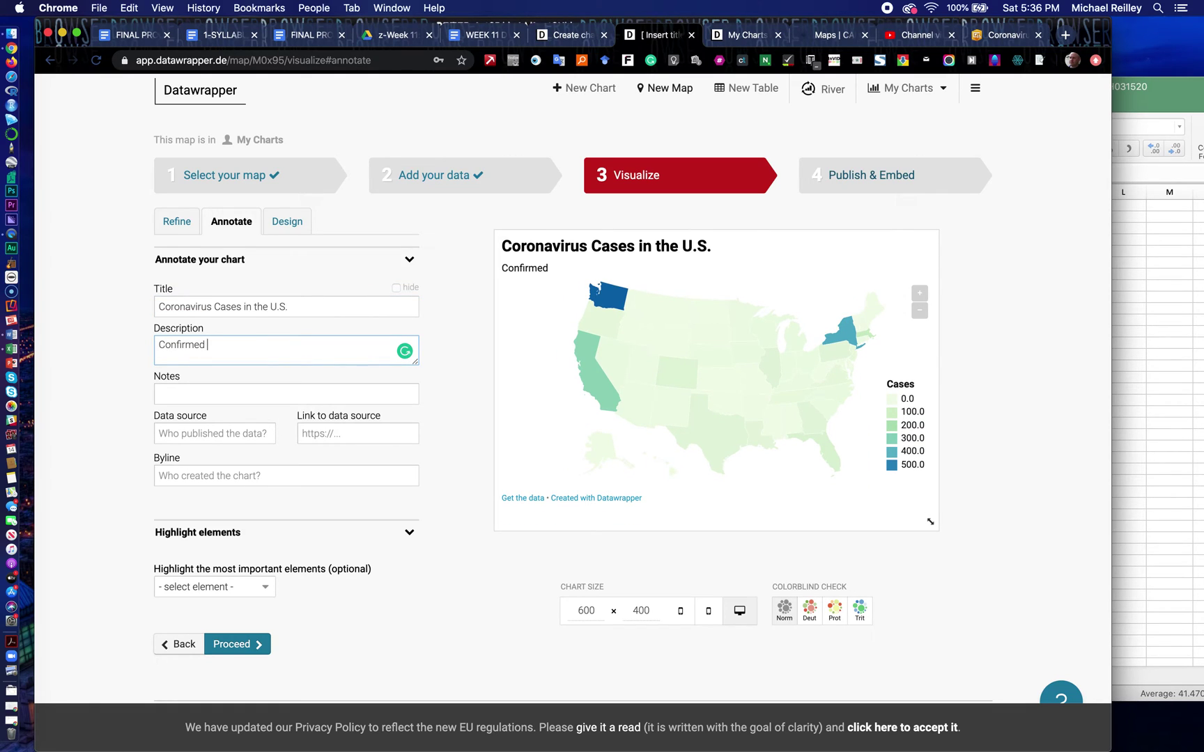
{"action": "type", "text": " coronavirus cas"}
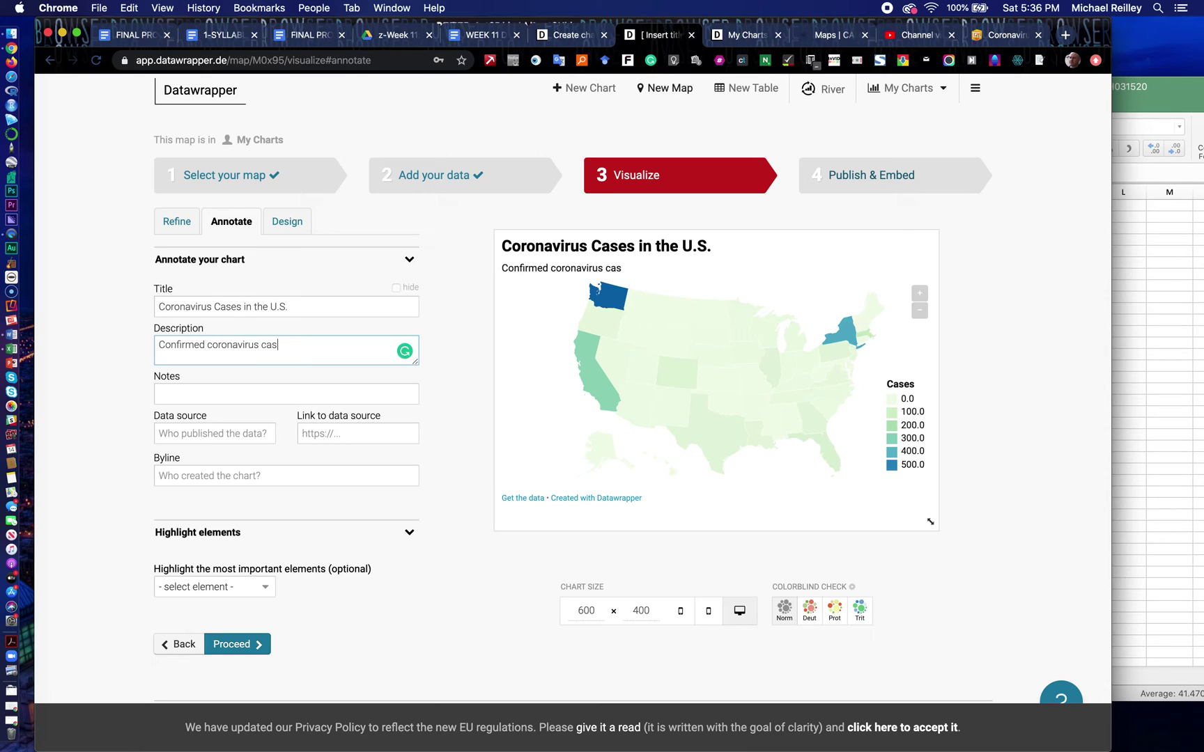
{"action": "type", "text": "es as of March 15, 201"}
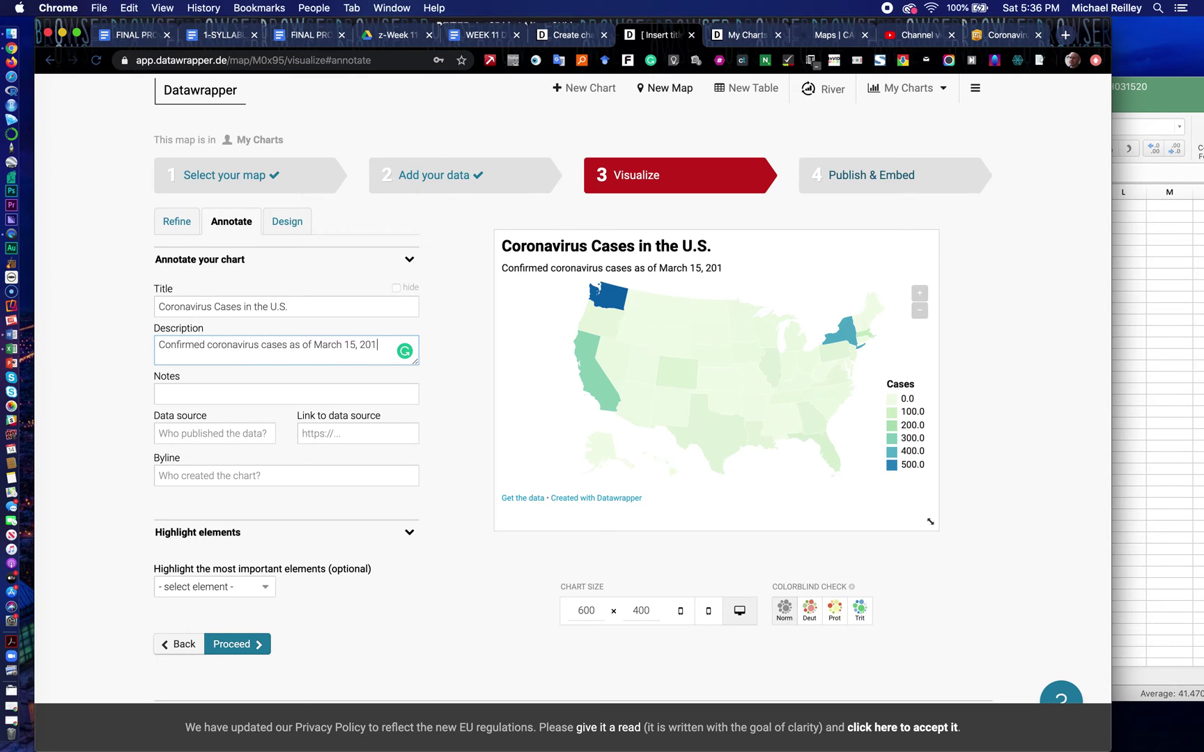
{"action": "key", "text": "BackSpace"}
{"action": "type", "text": "20."}
{"action": "left_click", "coordinate": [169, 392]}
Step: Set the data source to Johns Hopkins and switch to the COVID-19 dashboard tab
{"action": "left_click", "coordinate": [143, 423]}
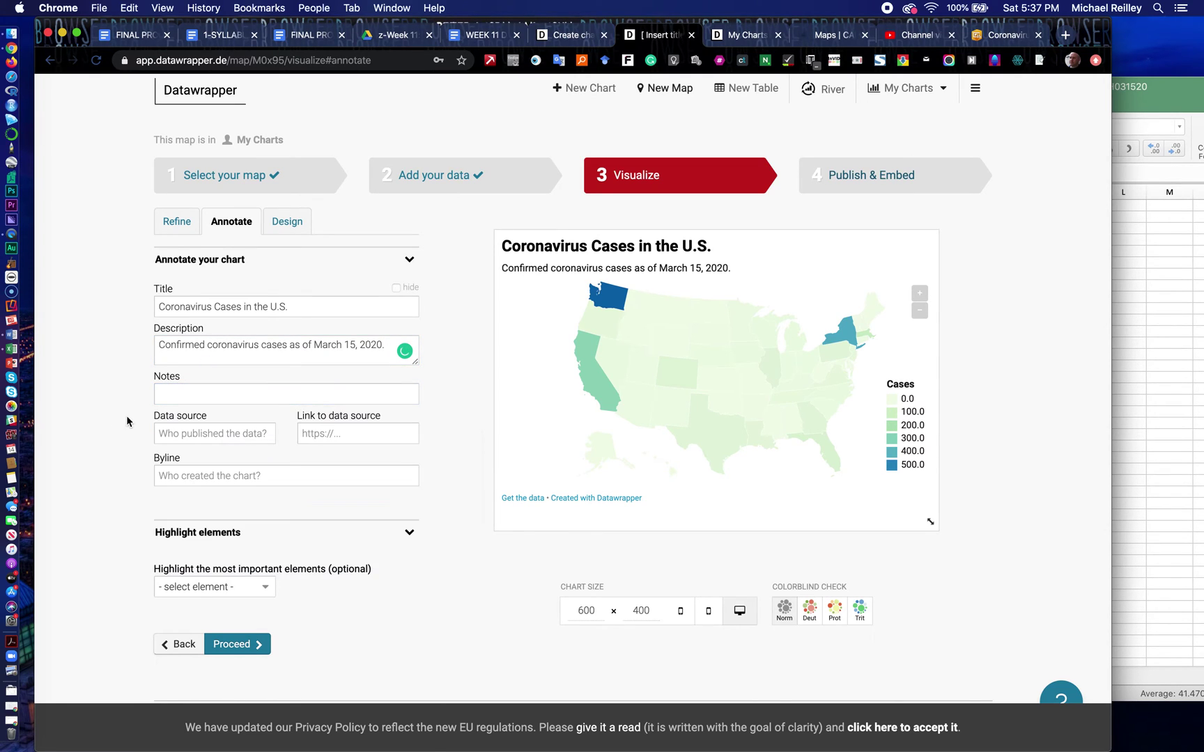
{"action": "left_click", "coordinate": [171, 426]}
{"action": "type", "text": "Joh"}
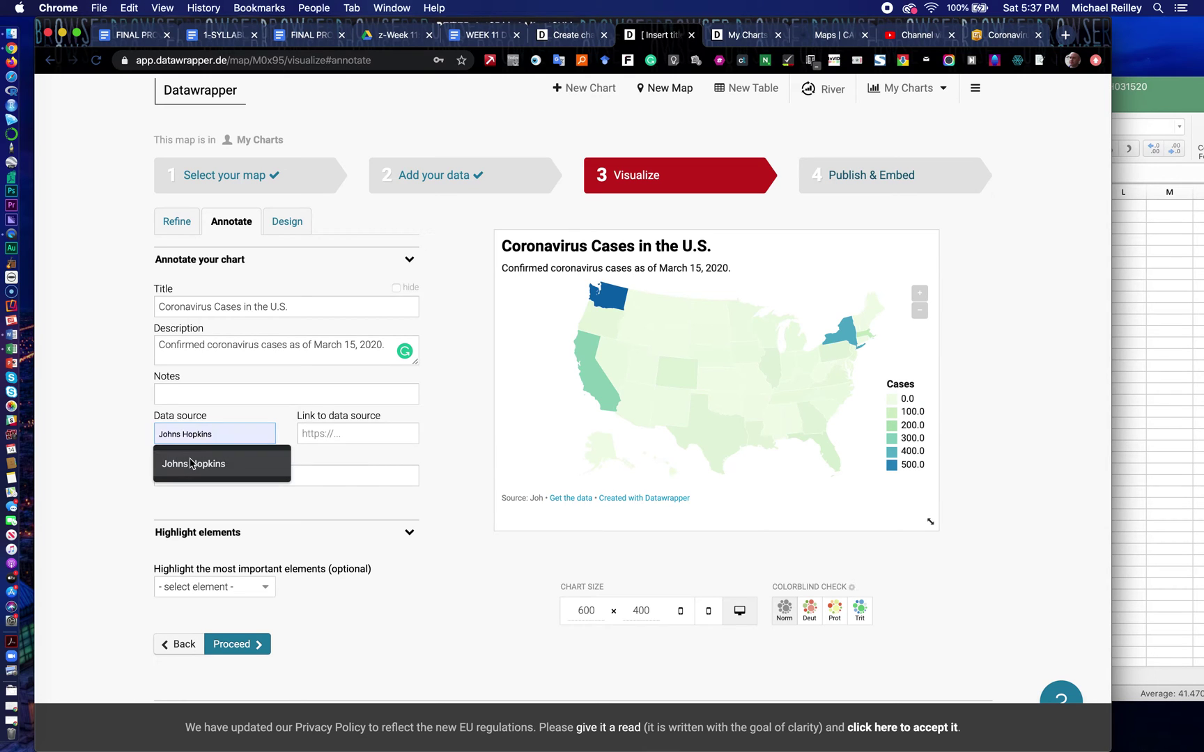
{"action": "left_click", "coordinate": [189, 461]}
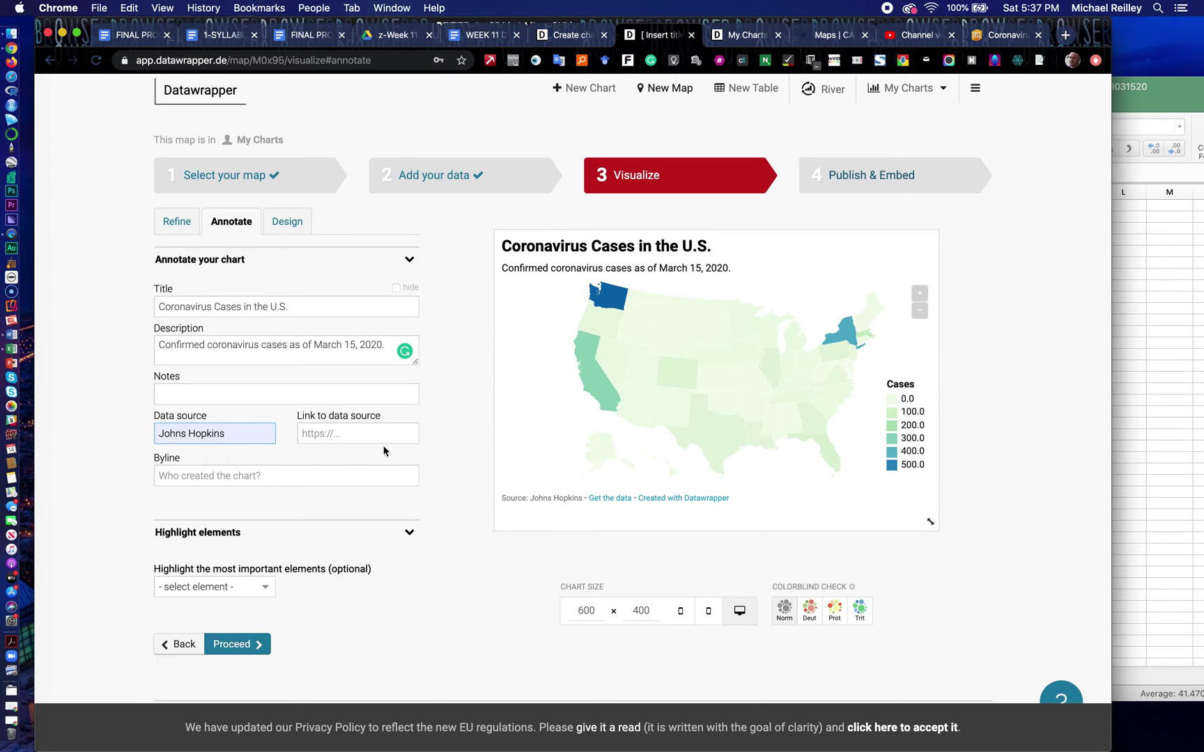
{"action": "key", "text": "super+9"}
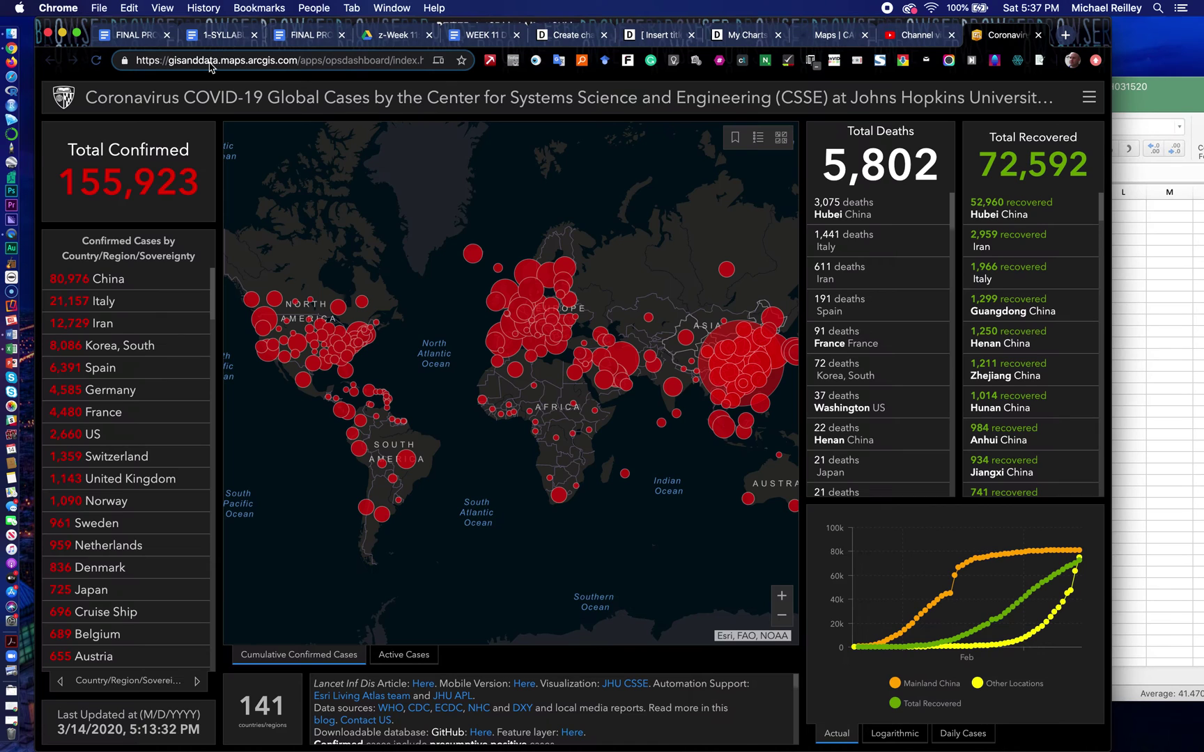
Step: Copy the Johns Hopkins dashboard URL and return to Datawrapper's Link to data source field
{"action": "left_click", "coordinate": [210, 64]}
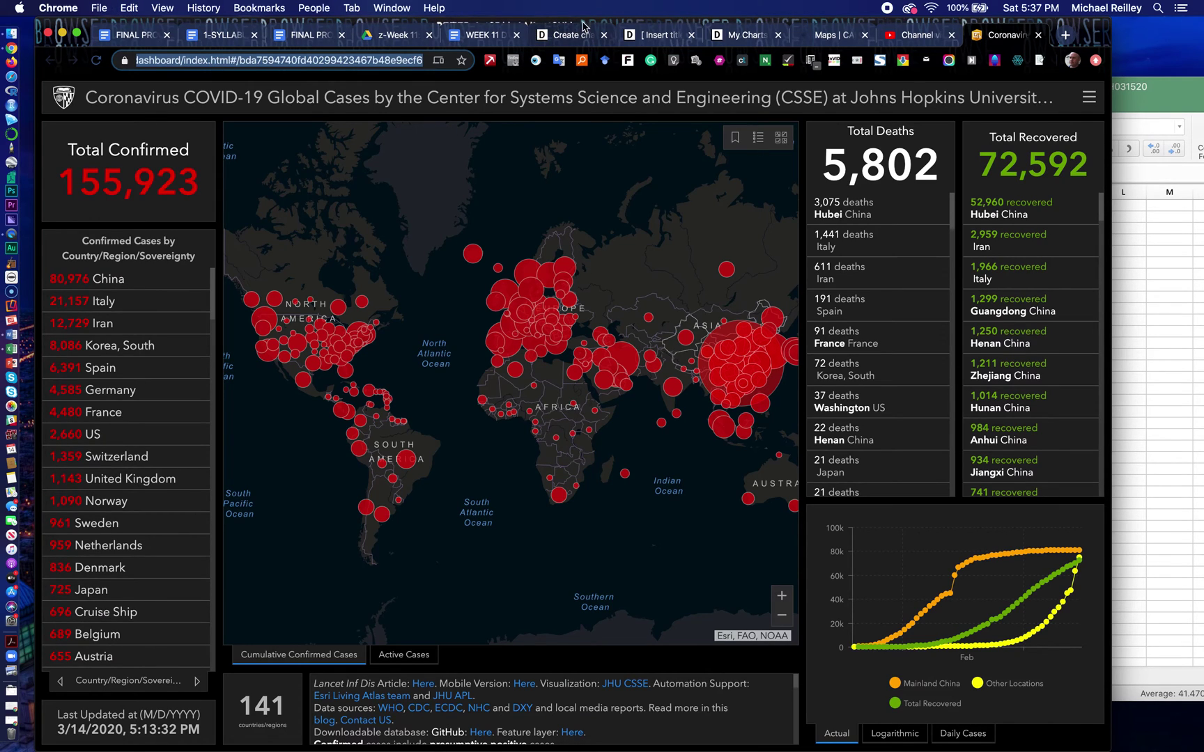
{"action": "left_click", "coordinate": [662, 35]}
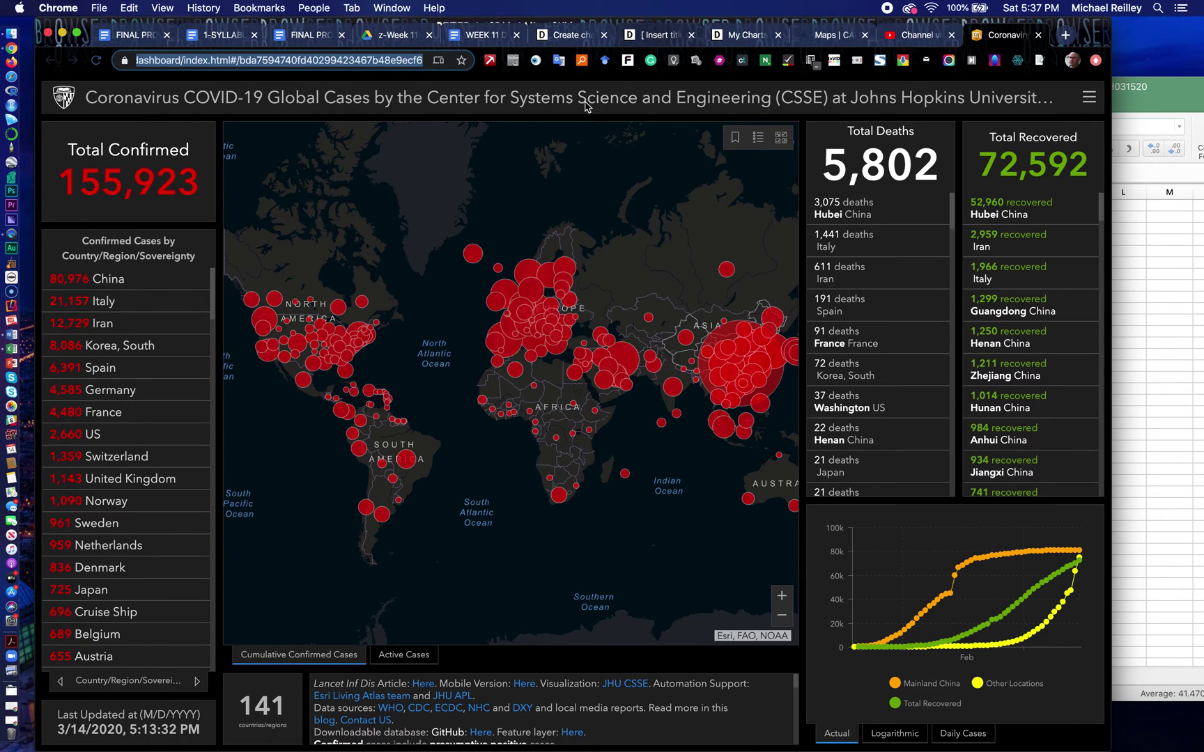
{"action": "left_click", "coordinate": [311, 430]}
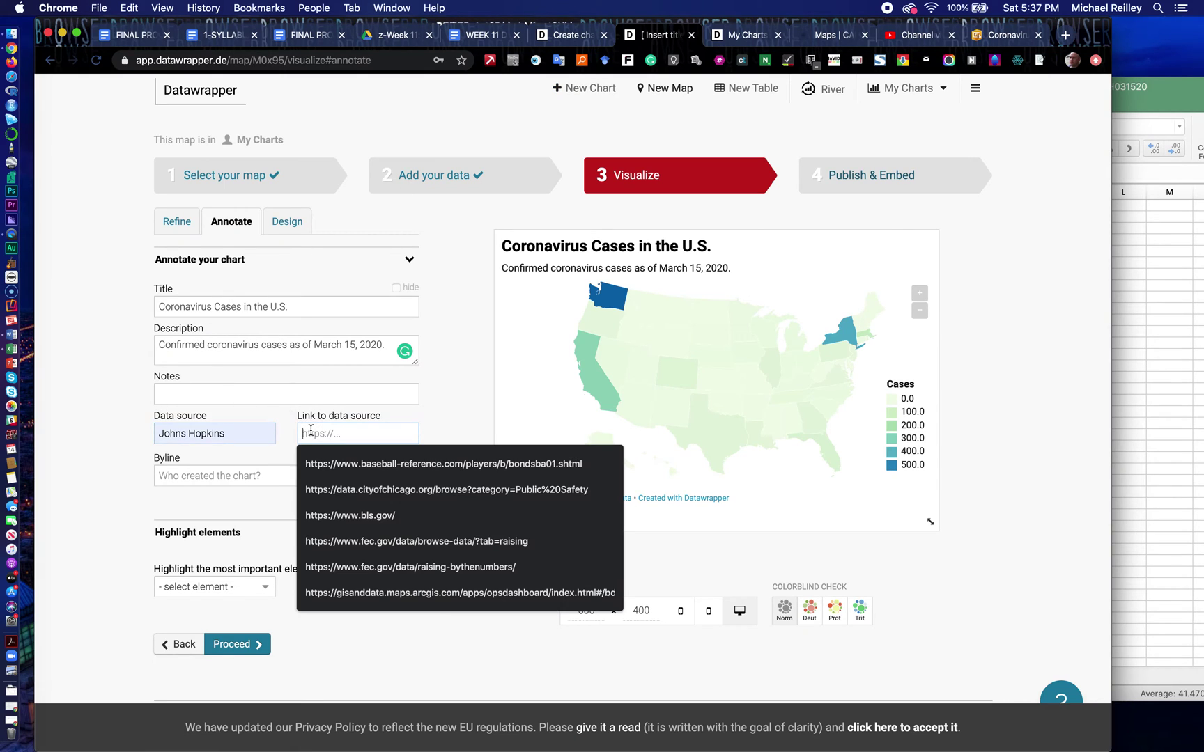
Step: Paste the dashboard URL as the source link and enter the author's name as byline
{"action": "key", "text": "super+v"}
{"action": "left_click", "coordinate": [197, 475]}
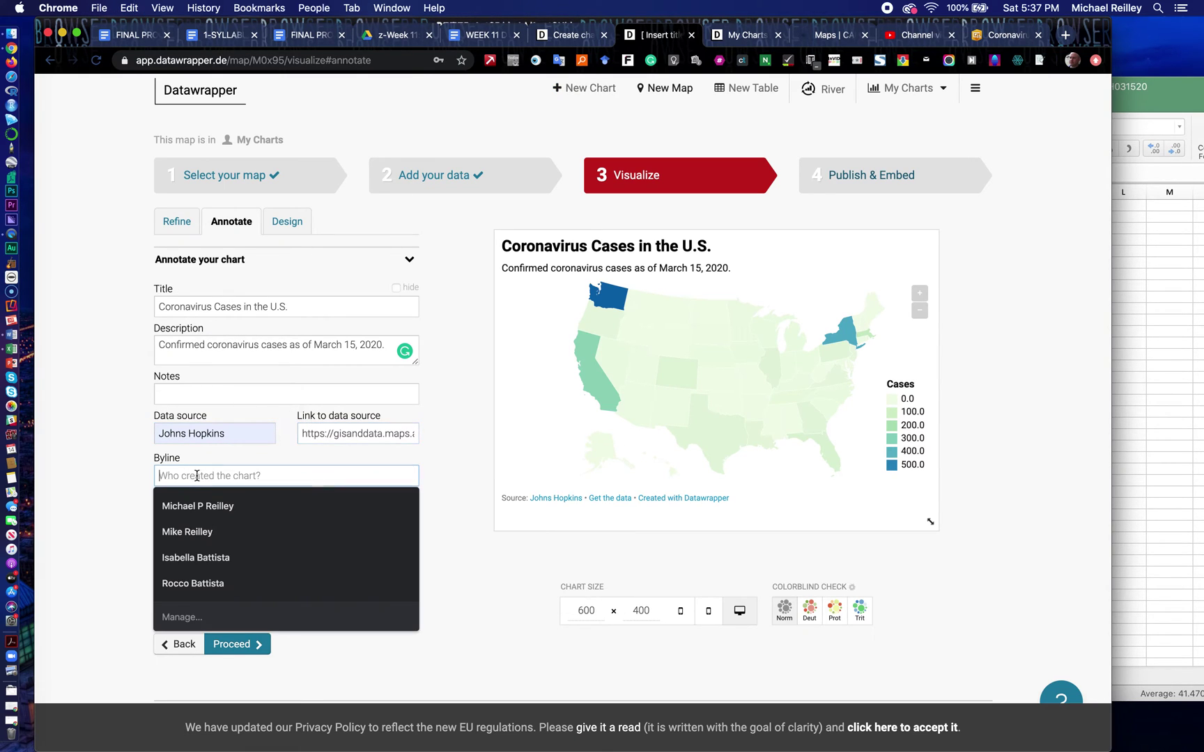
{"action": "type", "text": "Mike RE"}
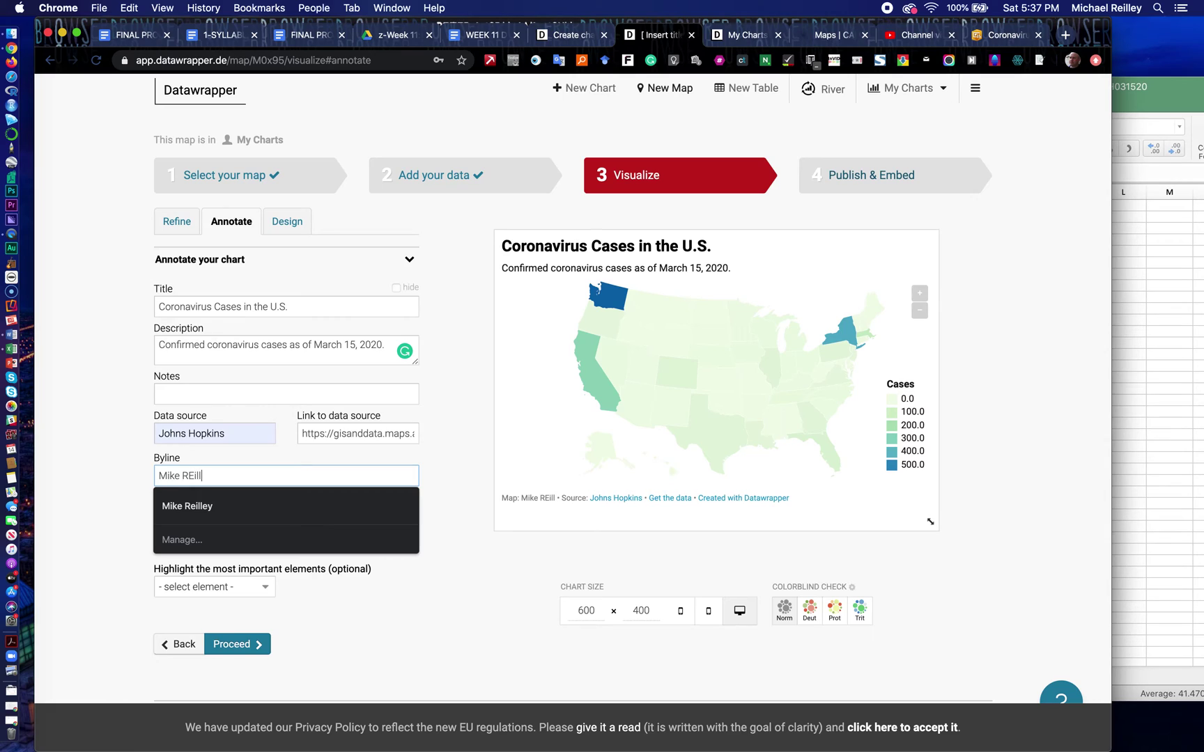
{"action": "key", "text": "BackSpace"}
{"action": "type", "text": "eillehy"}
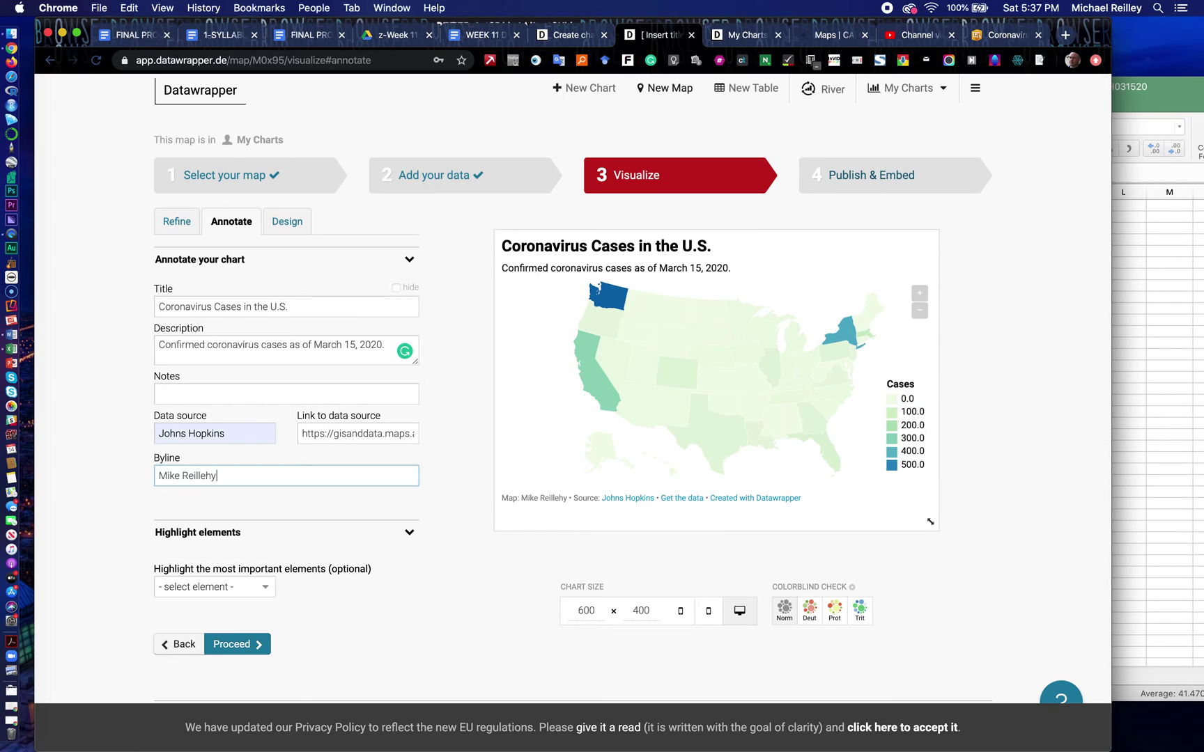
{"action": "key", "text": "BackSpace"}
{"action": "key", "text": "BackSpace"}
{"action": "type", "text": "y"}
{"action": "left_click", "coordinate": [125, 486]}
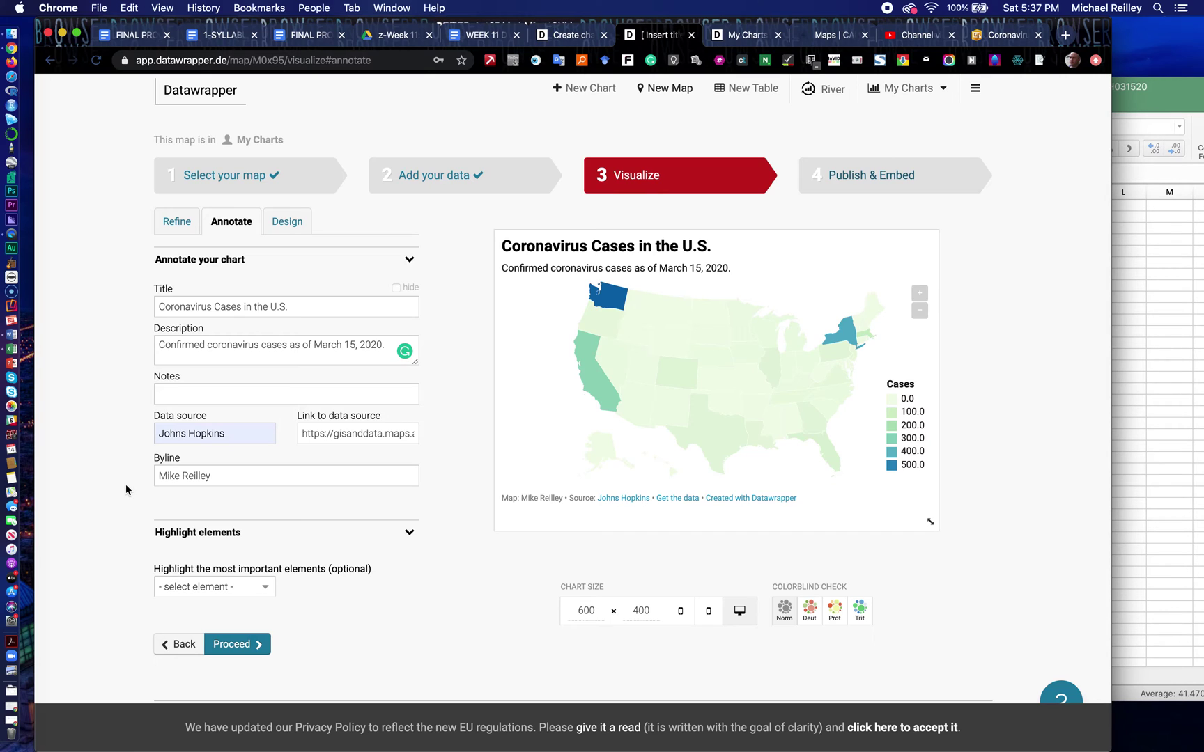
Step: Look through Highlight elements without choosing any, then continue to the design settings
{"action": "left_click", "coordinate": [267, 589]}
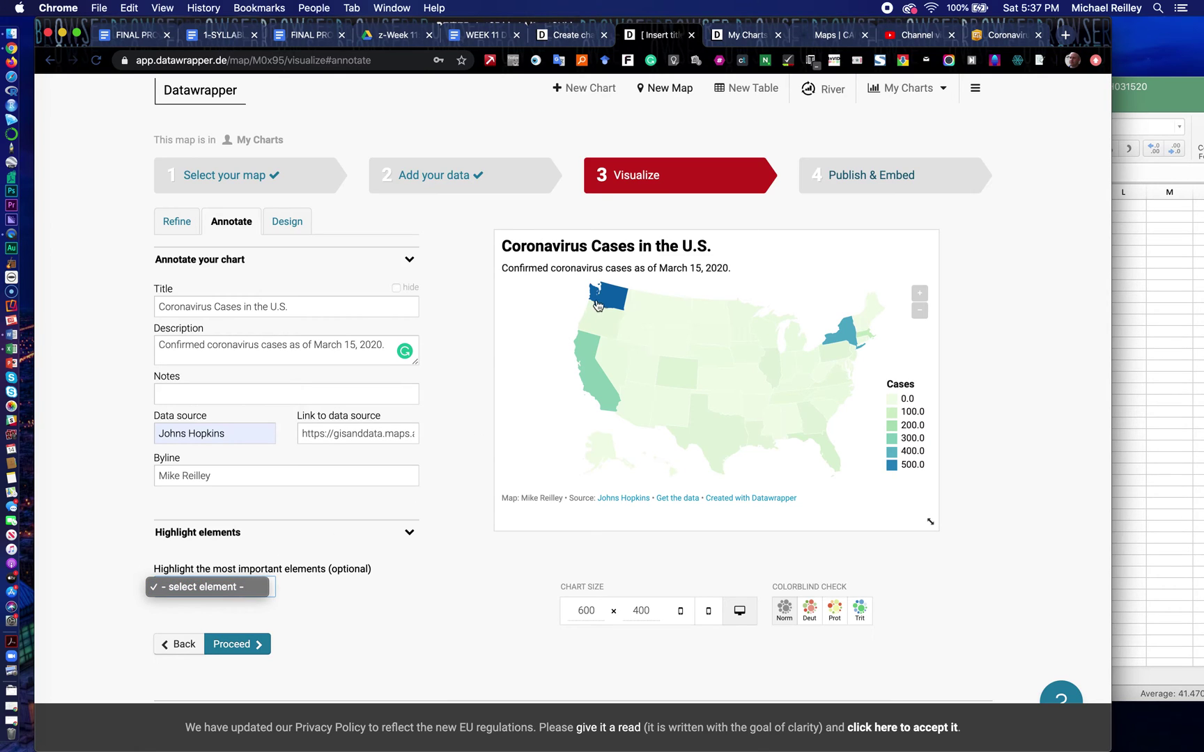
{"action": "left_click", "coordinate": [115, 380]}
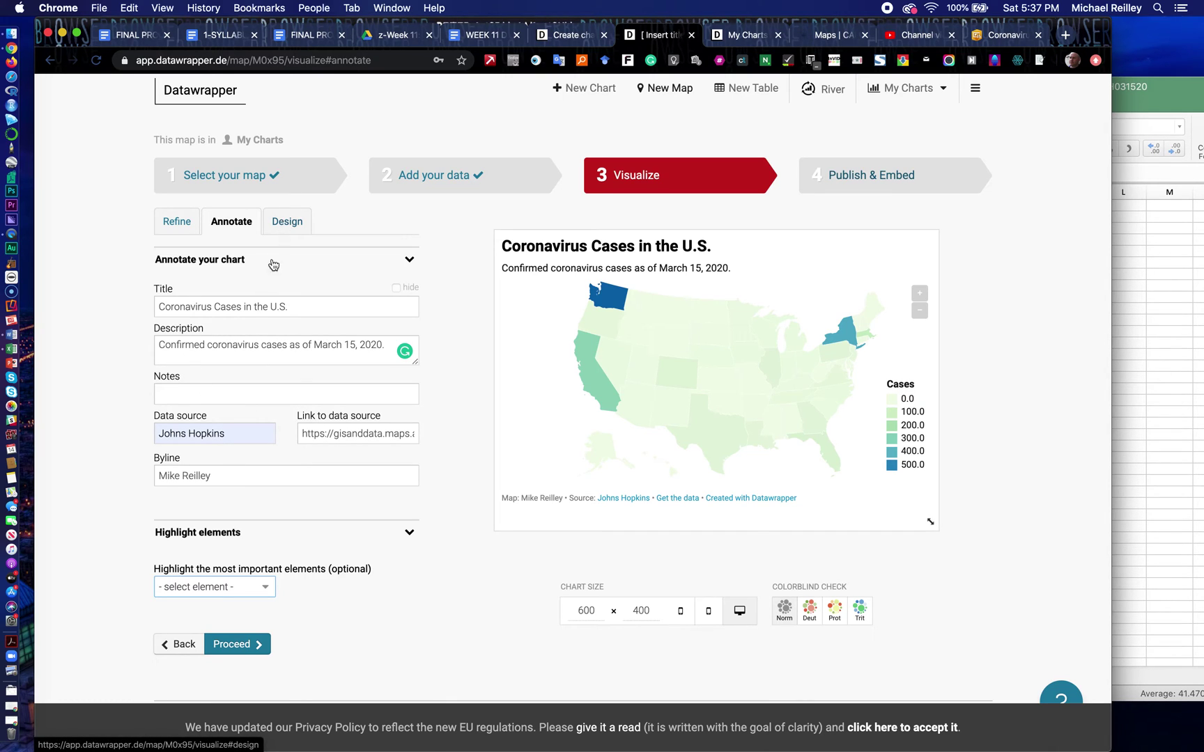
{"action": "left_click", "coordinate": [238, 647]}
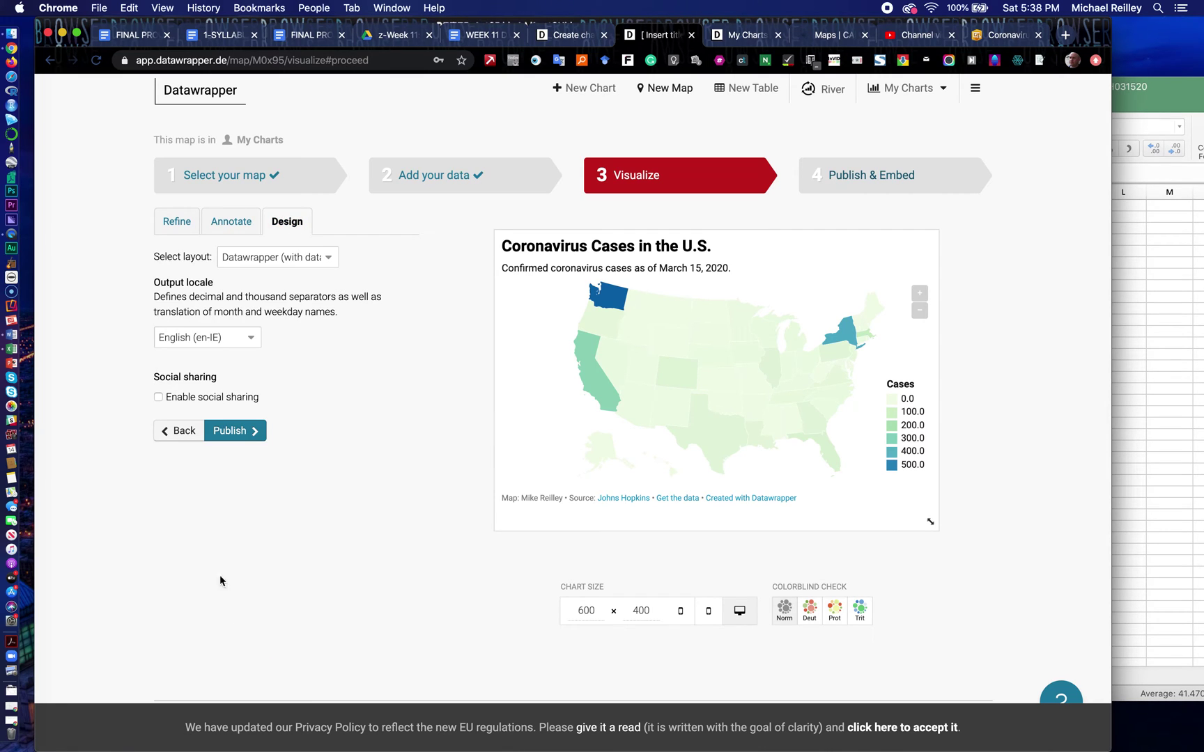
Step: Enable social sharing and publish the coronavirus map
{"action": "left_click", "coordinate": [158, 397]}
{"action": "left_click", "coordinate": [233, 475]}
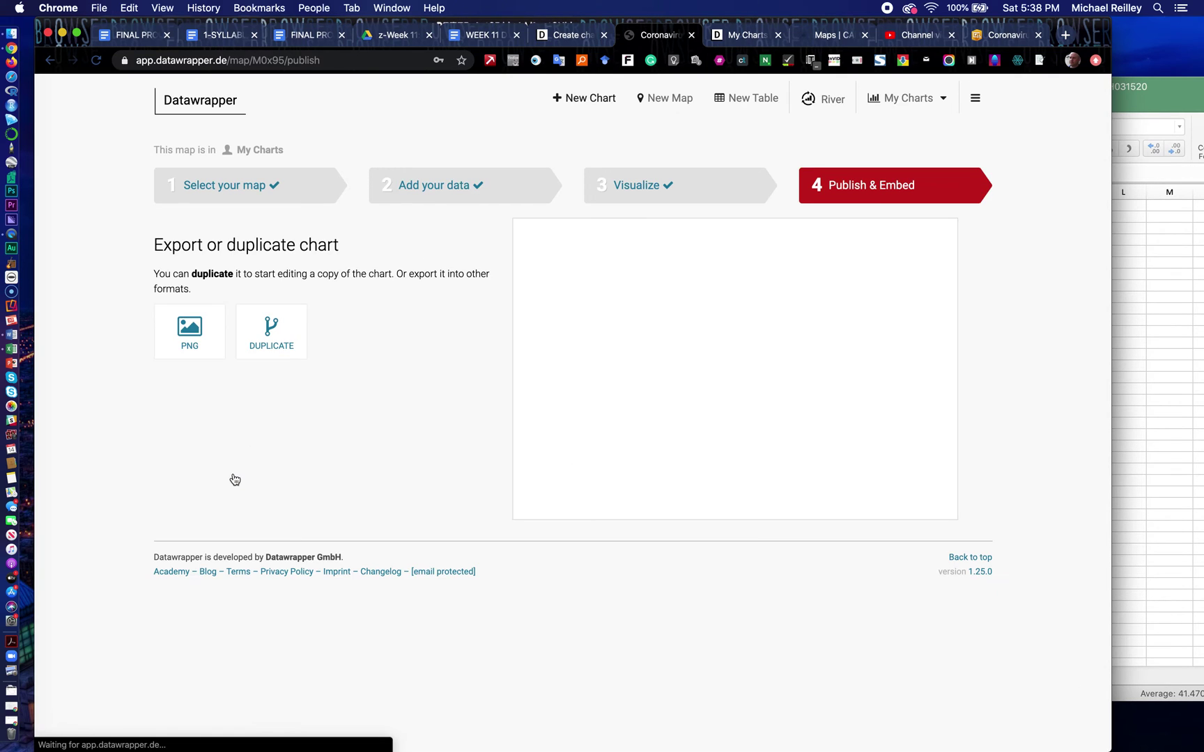
{"action": "left_click", "coordinate": [201, 285]}
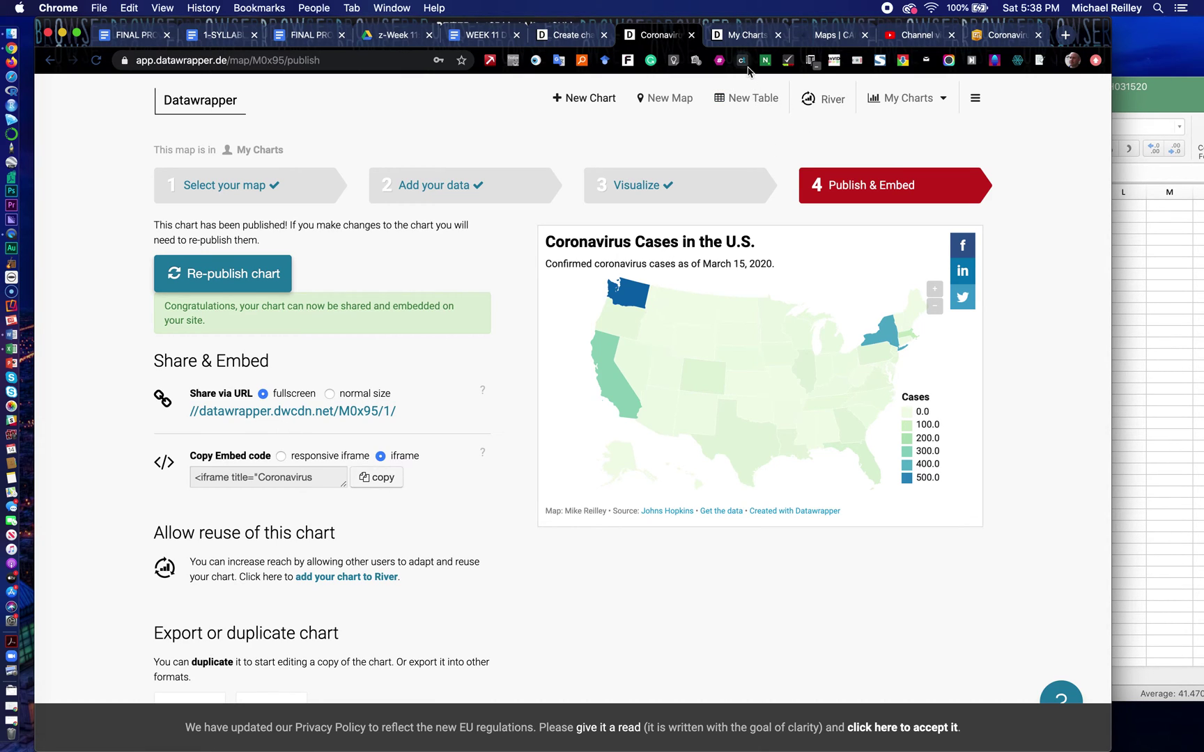
Step: Check the case-count spreadsheet, then return to Chrome and go to the CARTO maps dashboard
{"action": "left_click", "coordinate": [1129, 99]}
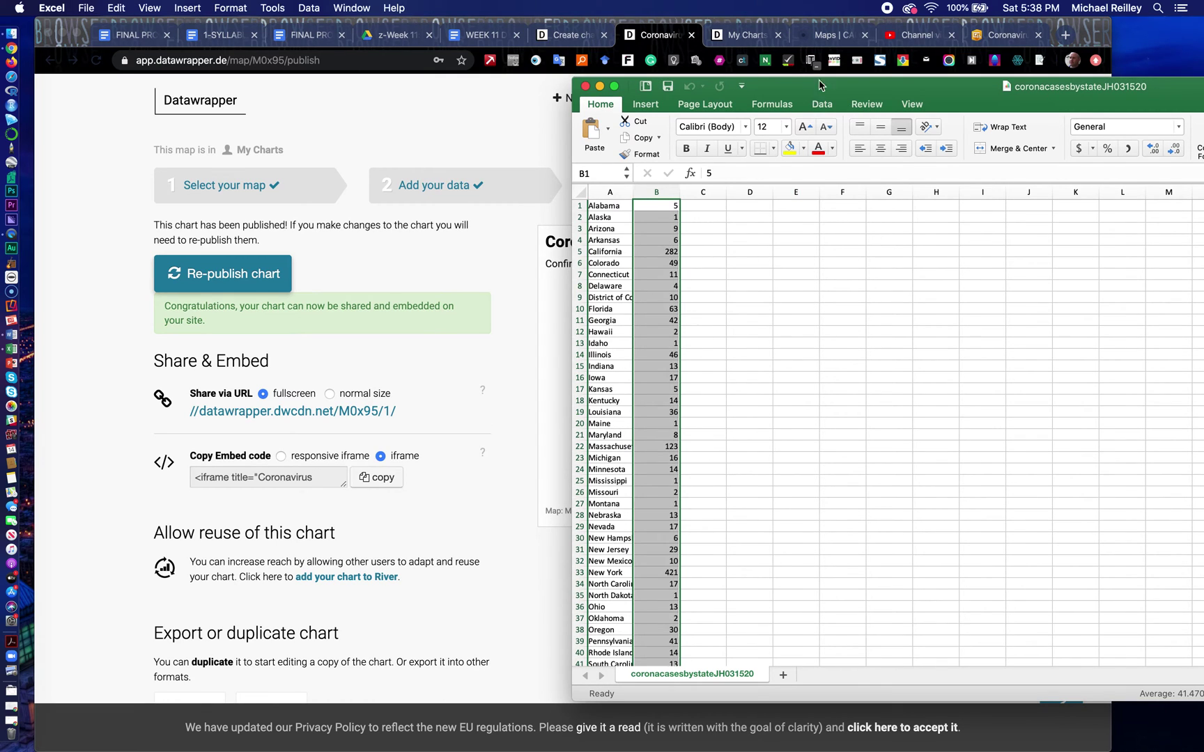
{"action": "left_click", "coordinate": [1095, 29]}
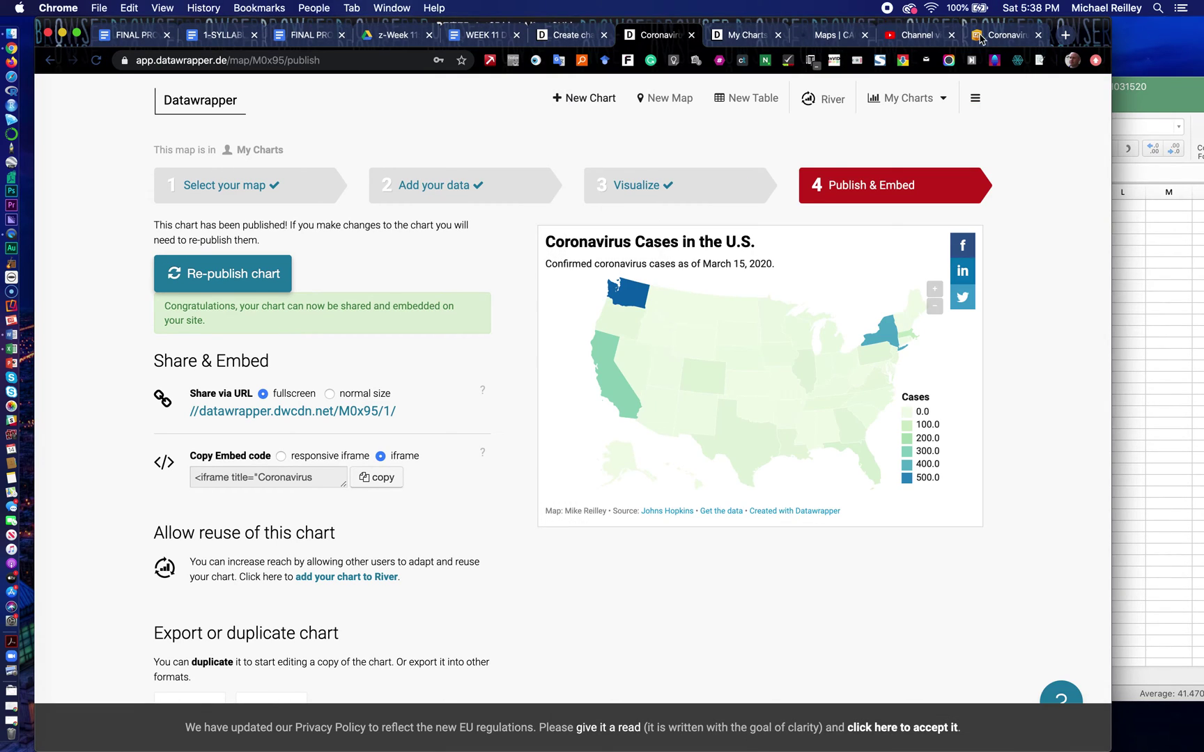
{"action": "left_click", "coordinate": [732, 38]}
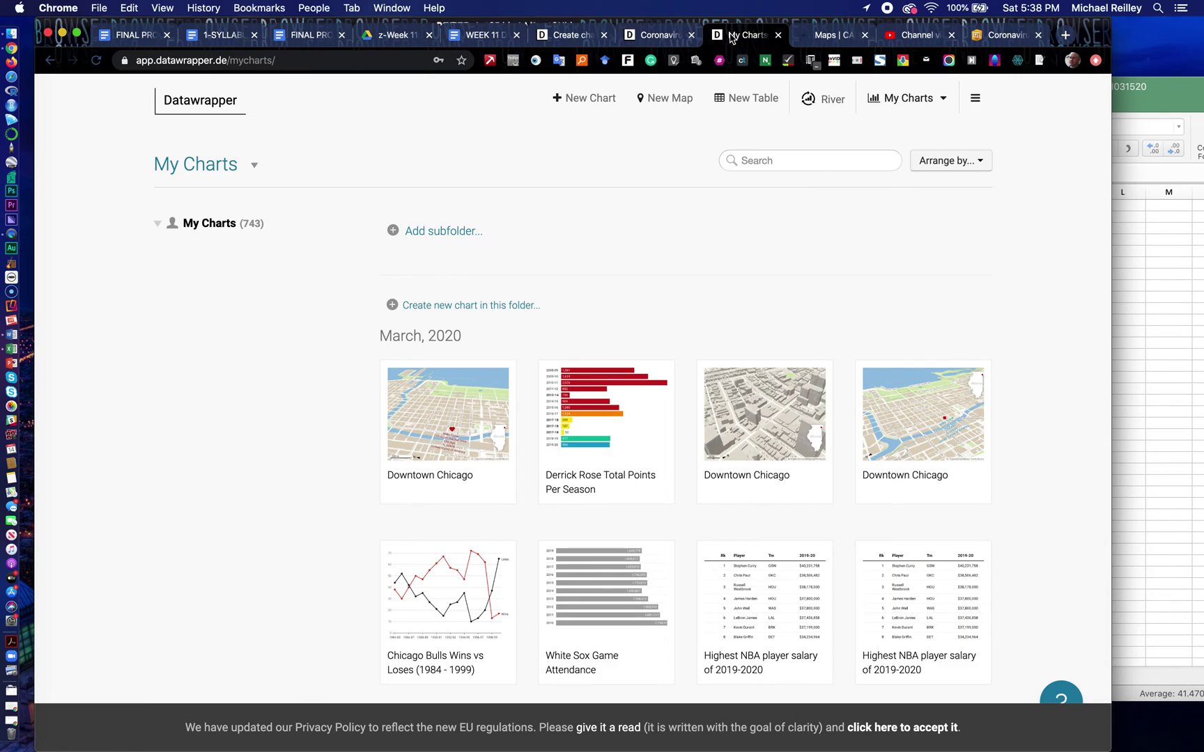
{"action": "left_click", "coordinate": [826, 39]}
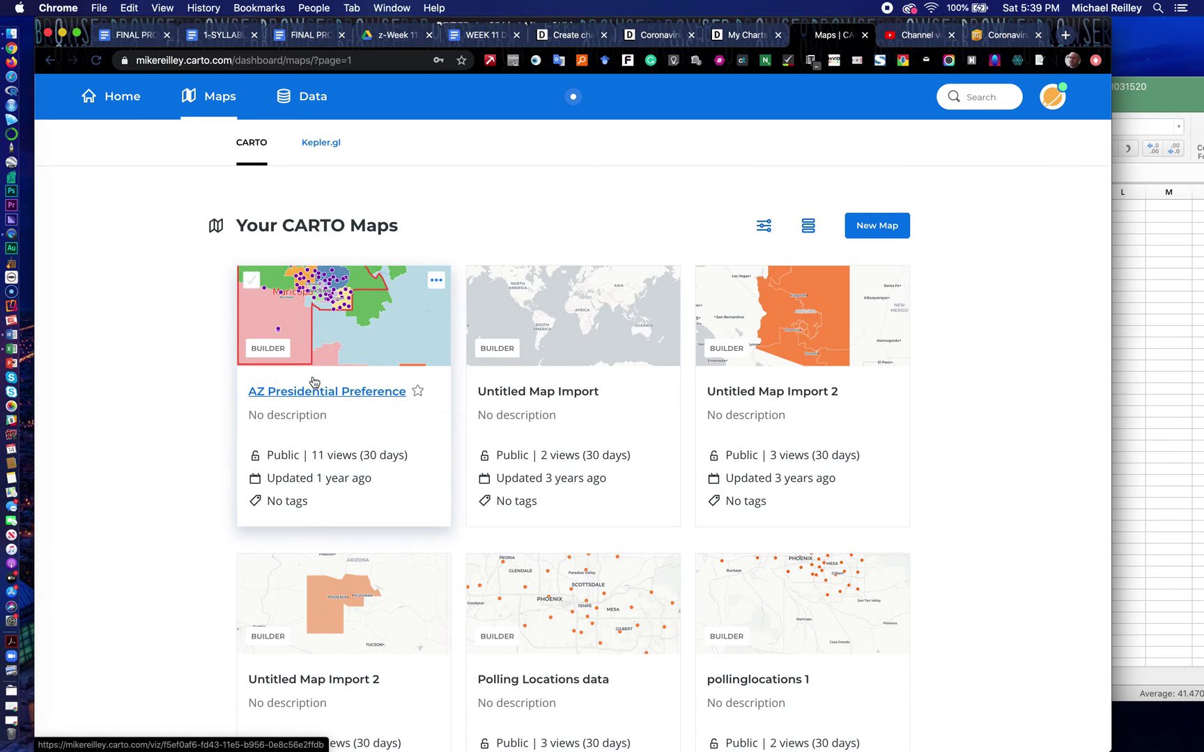
{"action": "scroll", "coordinate": [987, 537], "scroll_direction": "down", "scroll_amount": 5}
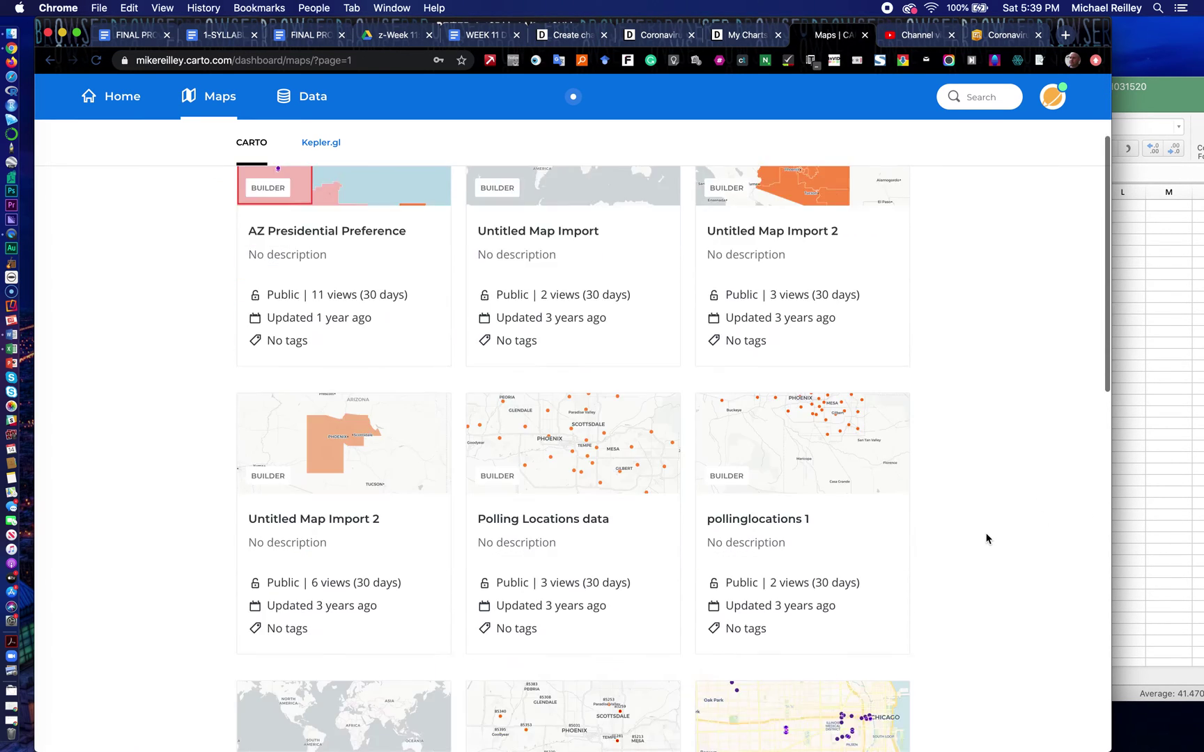
{"action": "scroll", "coordinate": [987, 539], "scroll_direction": "down", "scroll_amount": 7}
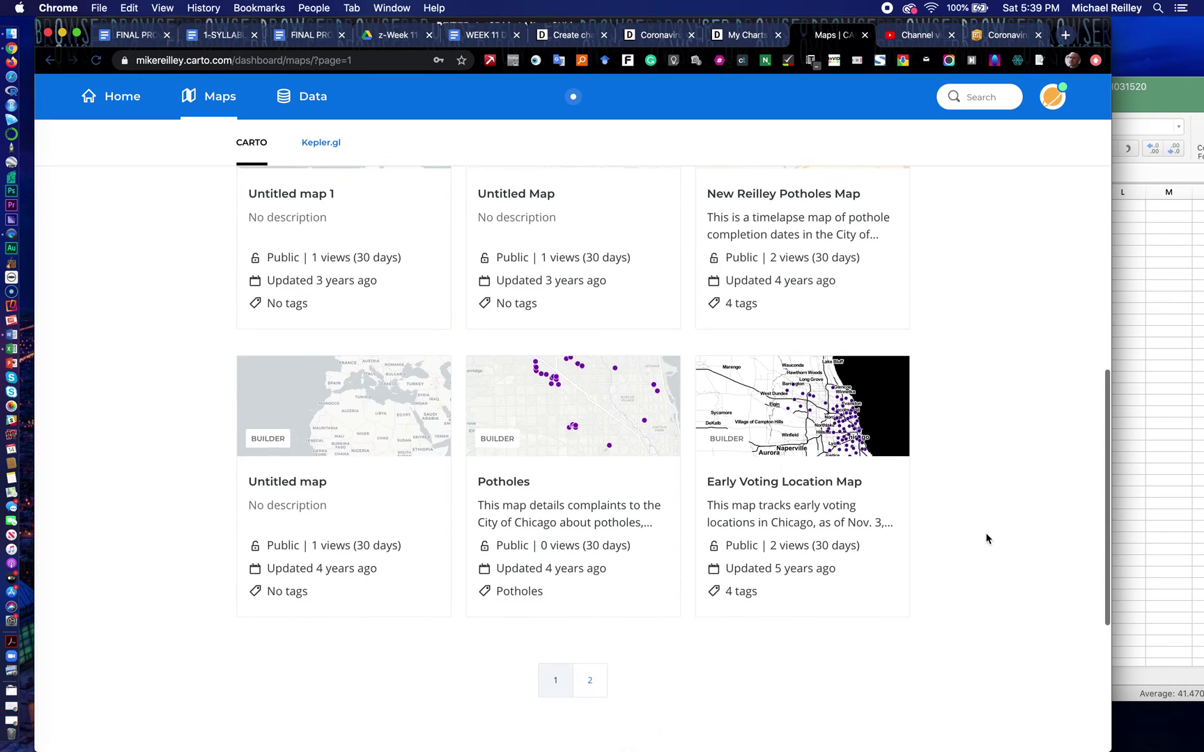
{"action": "scroll", "coordinate": [986, 539], "scroll_direction": "up", "scroll_amount": 6}
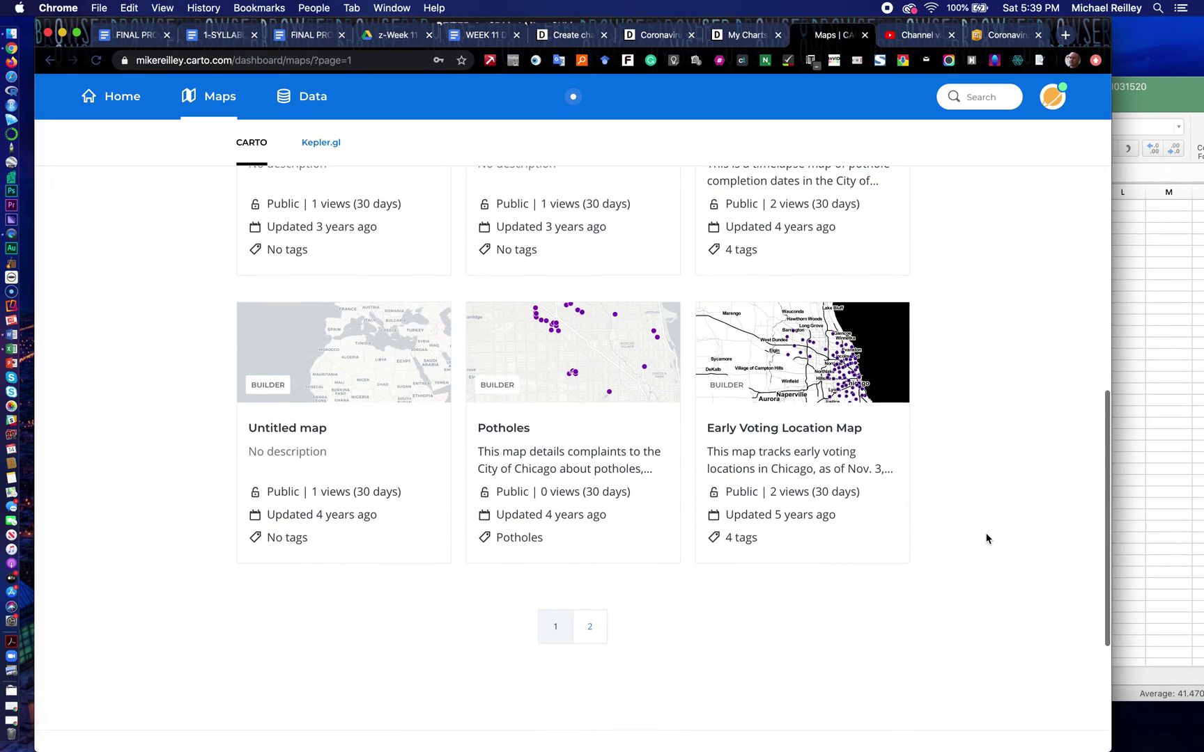
{"action": "scroll", "coordinate": [986, 538], "scroll_direction": "up", "scroll_amount": 6}
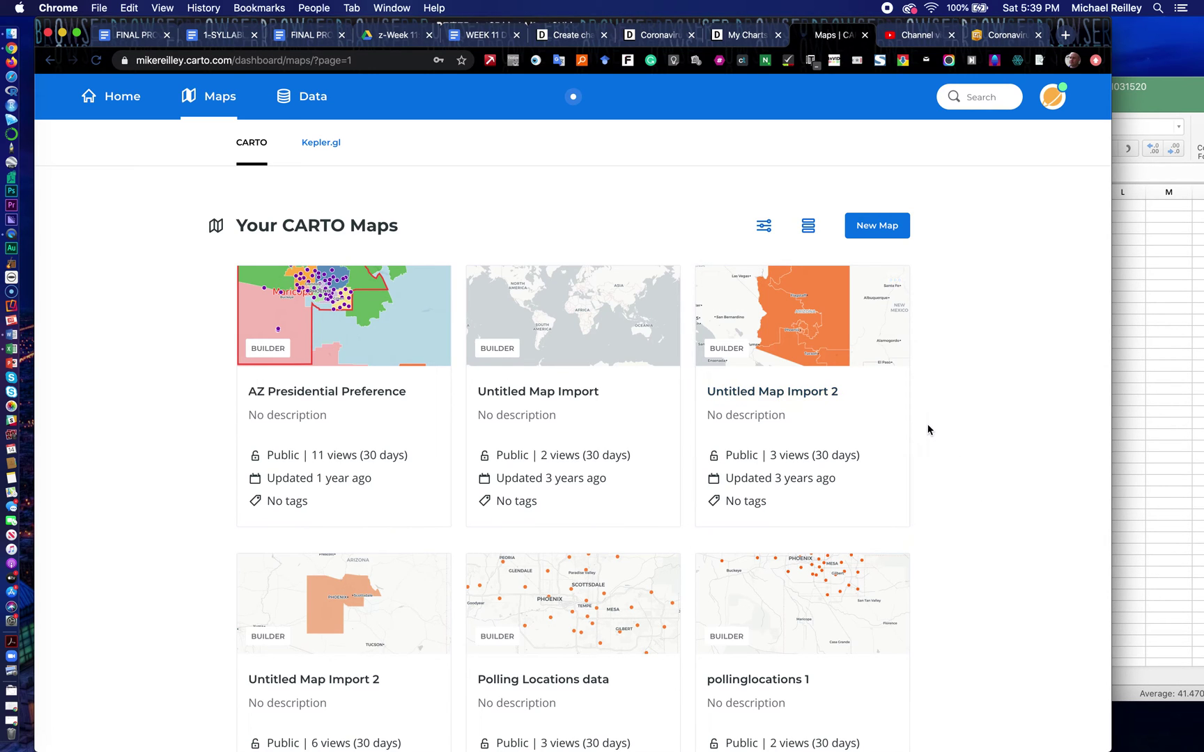
{"action": "scroll", "coordinate": [978, 537], "scroll_direction": "down", "scroll_amount": 6}
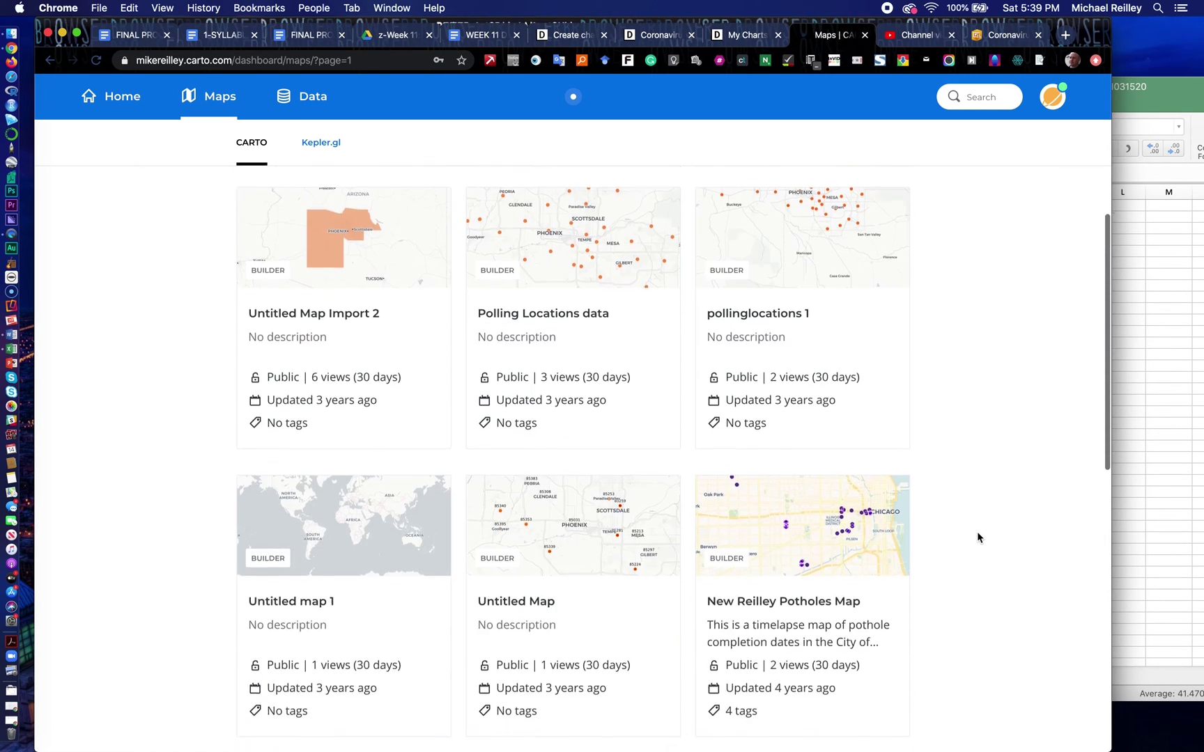
{"action": "scroll", "coordinate": [978, 535], "scroll_direction": "down", "scroll_amount": 2}
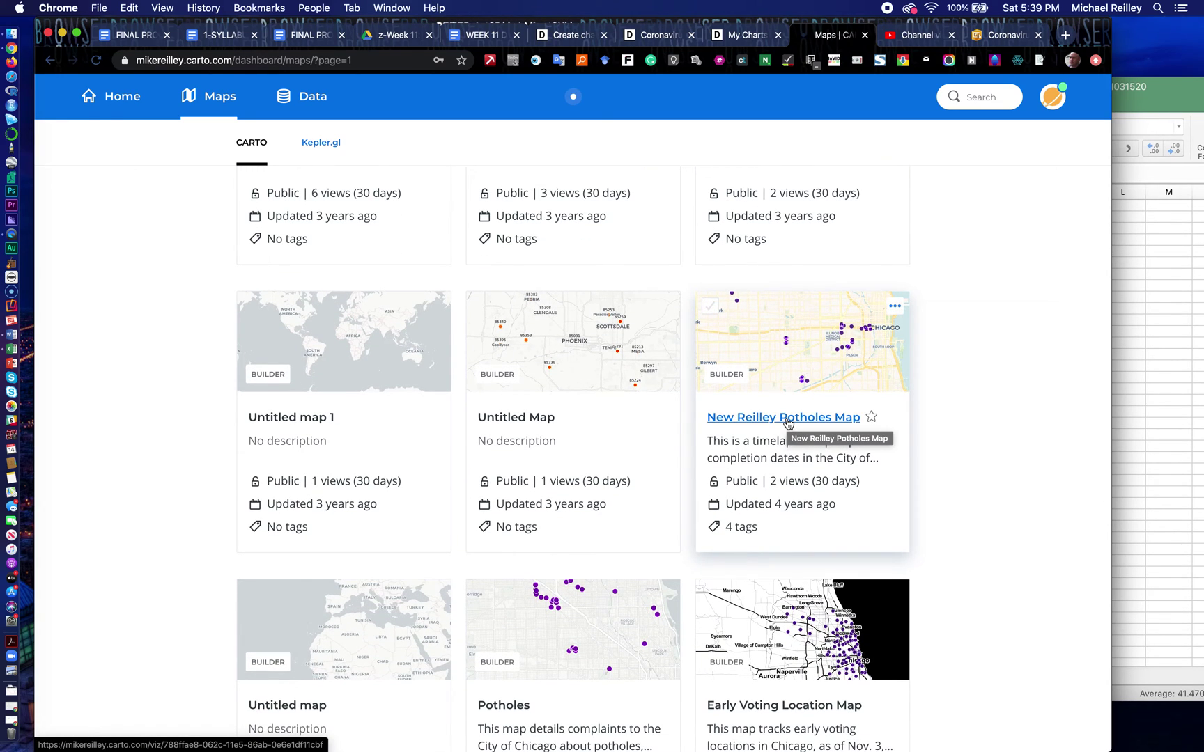
{"action": "left_click", "coordinate": [787, 415]}
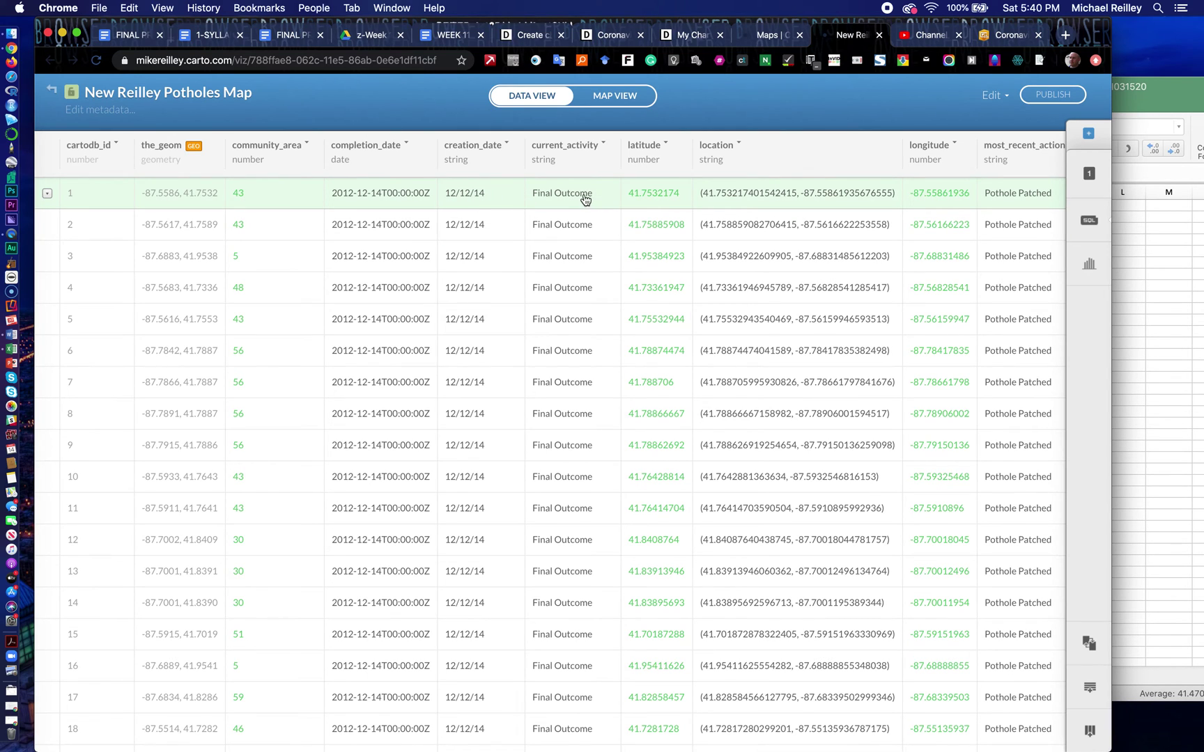
{"action": "scroll", "coordinate": [585, 200], "scroll_direction": "right", "scroll_amount": 10}
{"action": "scroll", "coordinate": [570, 202], "scroll_direction": "right", "scroll_amount": 5}
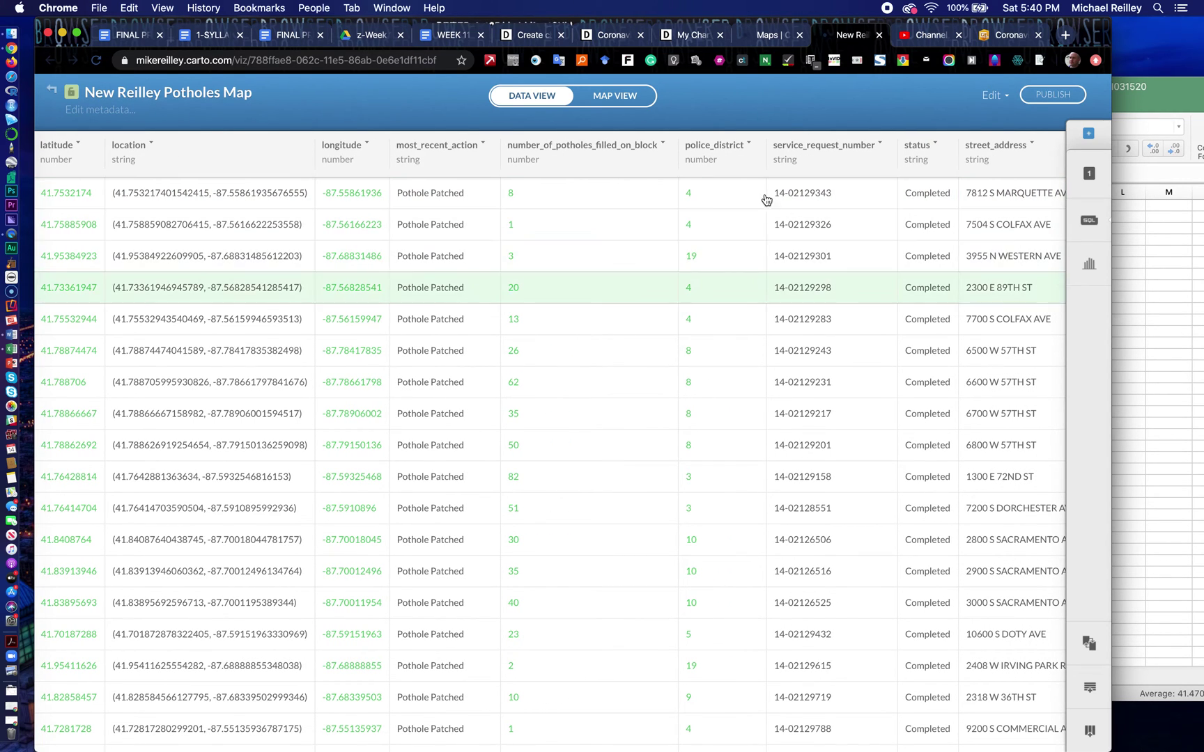
{"action": "scroll", "coordinate": [819, 162], "scroll_direction": "right", "scroll_amount": 3}
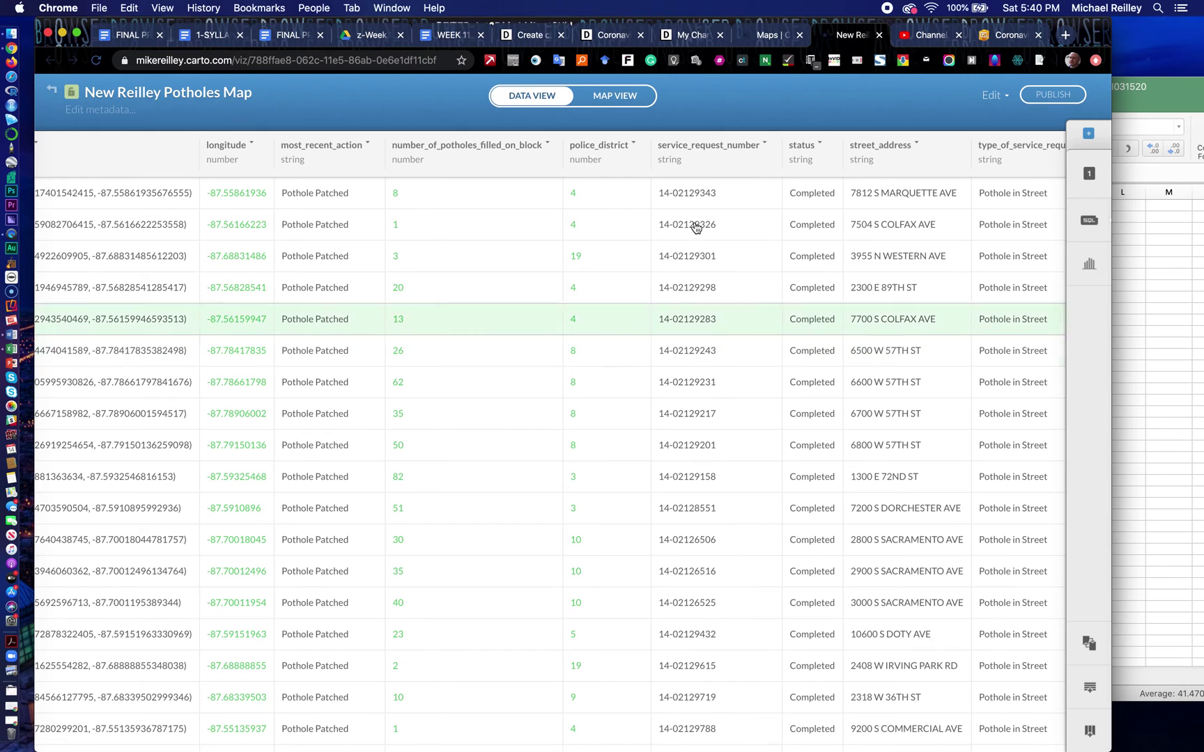
{"action": "scroll", "coordinate": [718, 243], "scroll_direction": "right", "scroll_amount": 8}
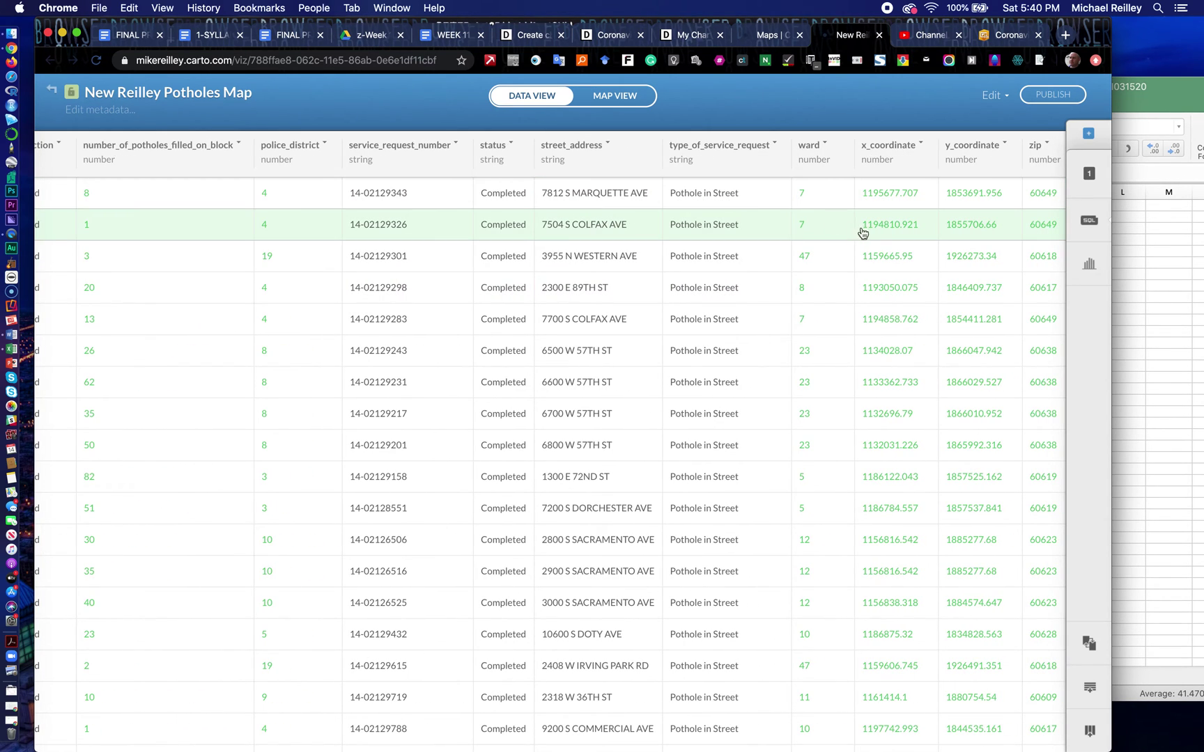
{"action": "scroll", "coordinate": [841, 237], "scroll_direction": "right", "scroll_amount": 7}
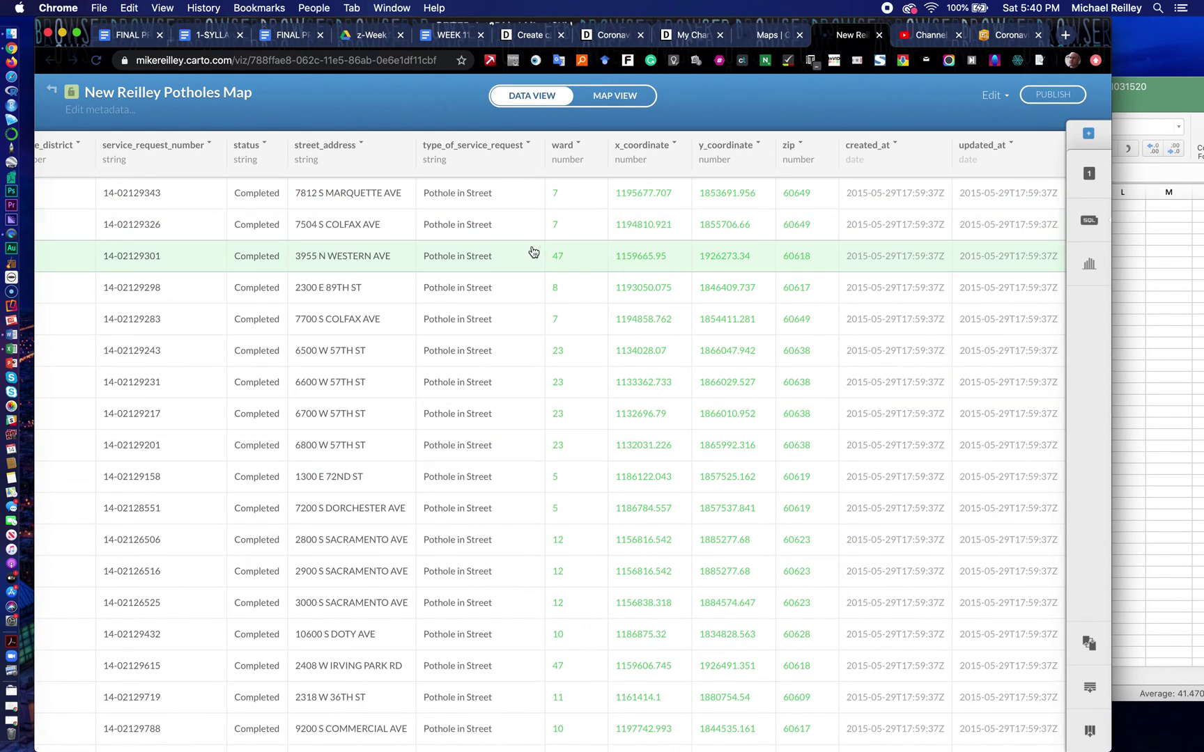
{"action": "scroll", "coordinate": [534, 251], "scroll_direction": "left", "scroll_amount": 3}
{"action": "scroll", "coordinate": [534, 252], "scroll_direction": "left", "scroll_amount": 20}
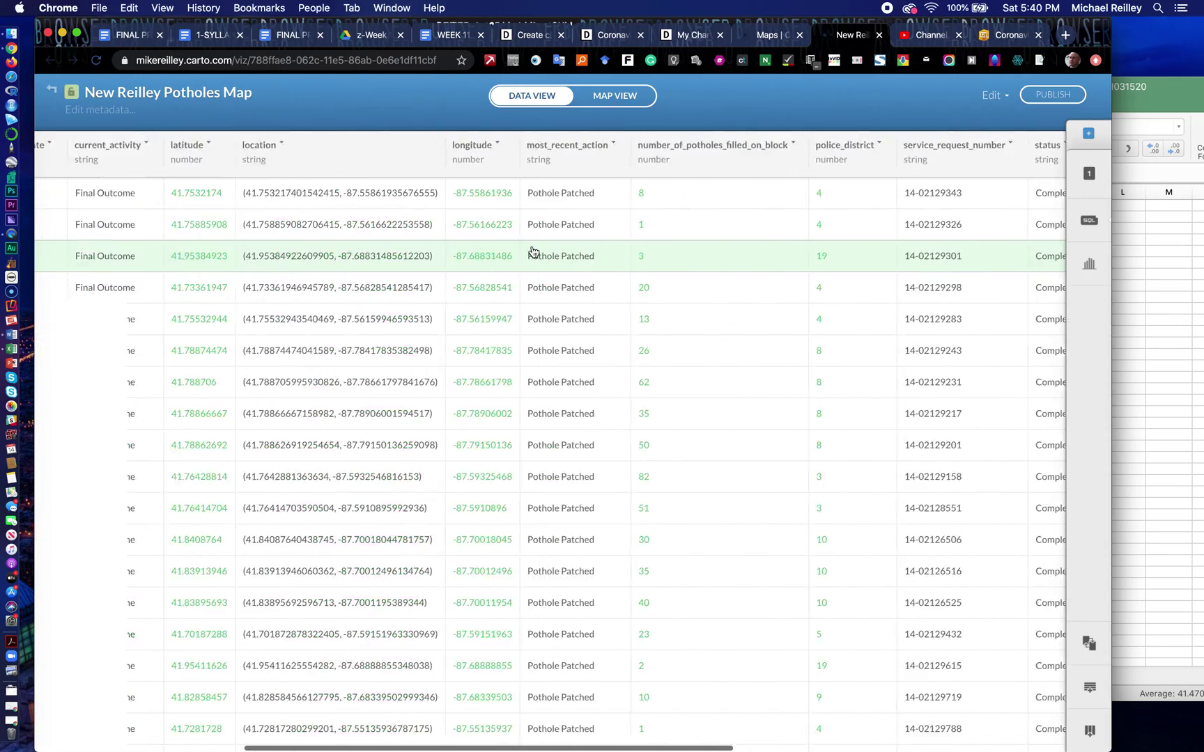
{"action": "scroll", "coordinate": [534, 253], "scroll_direction": "left", "scroll_amount": 5}
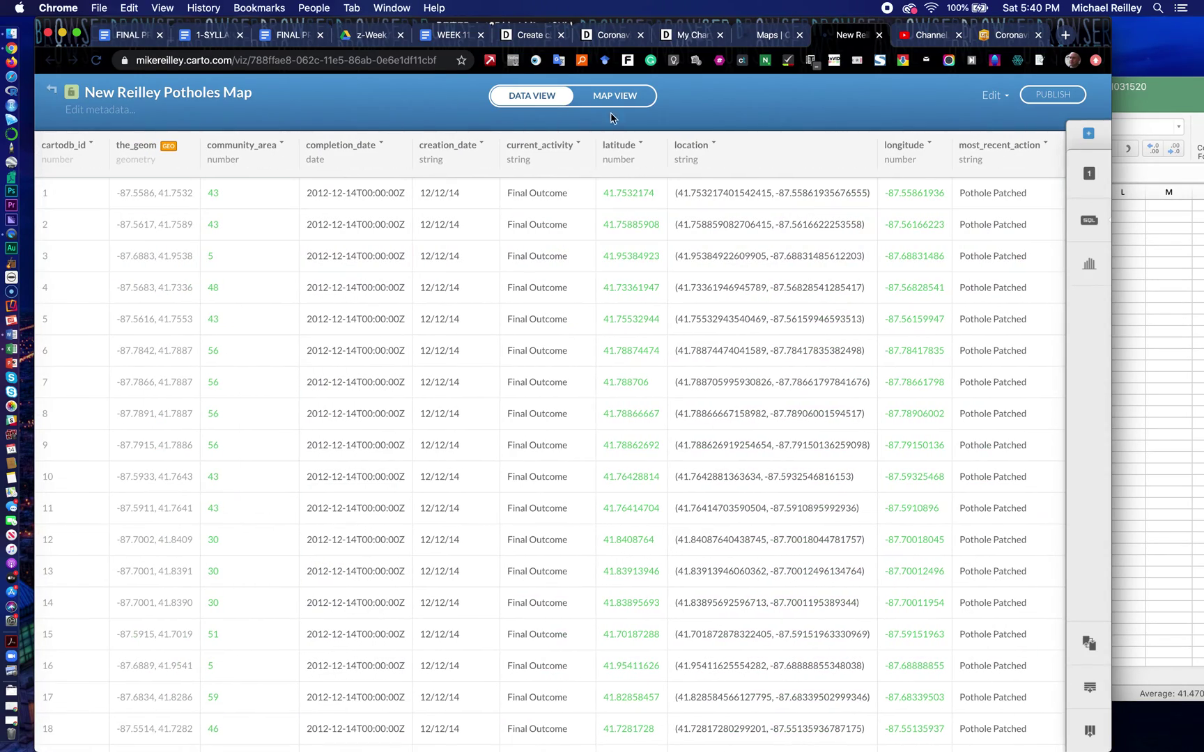
{"action": "left_click", "coordinate": [617, 99]}
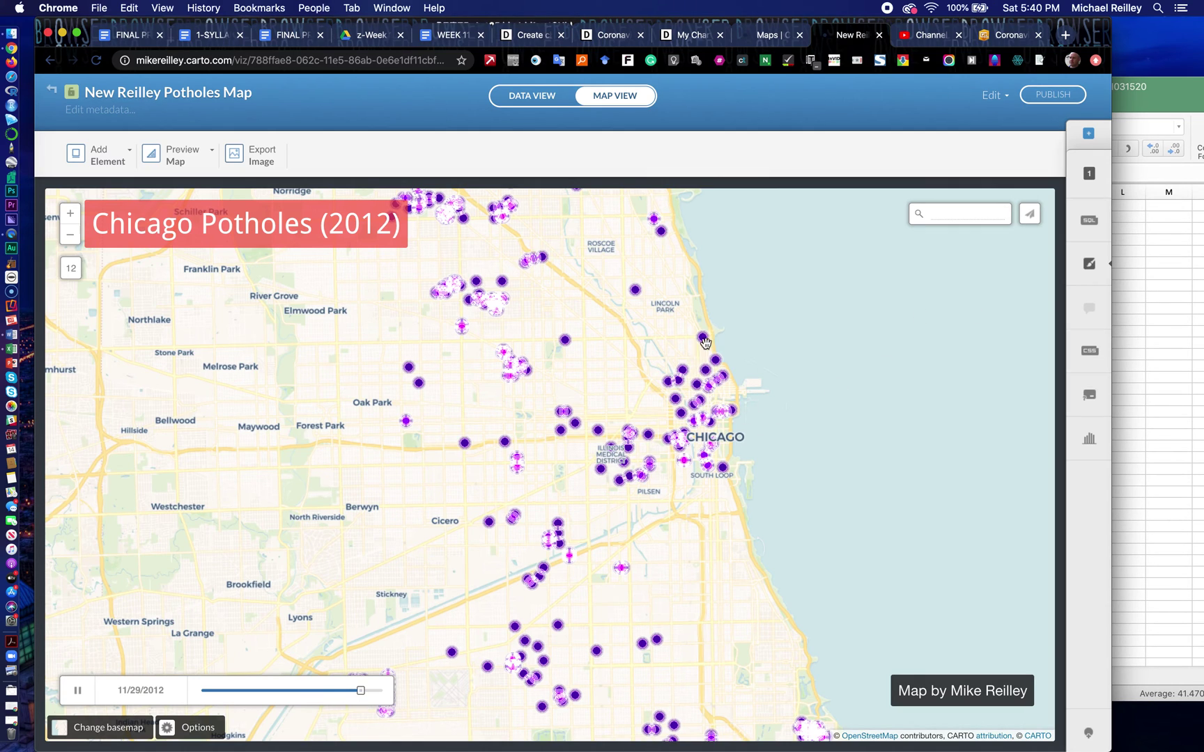
Step: Open the map layer wizard to show the potholes layer's Torque settings
{"action": "left_click", "coordinate": [1092, 264]}
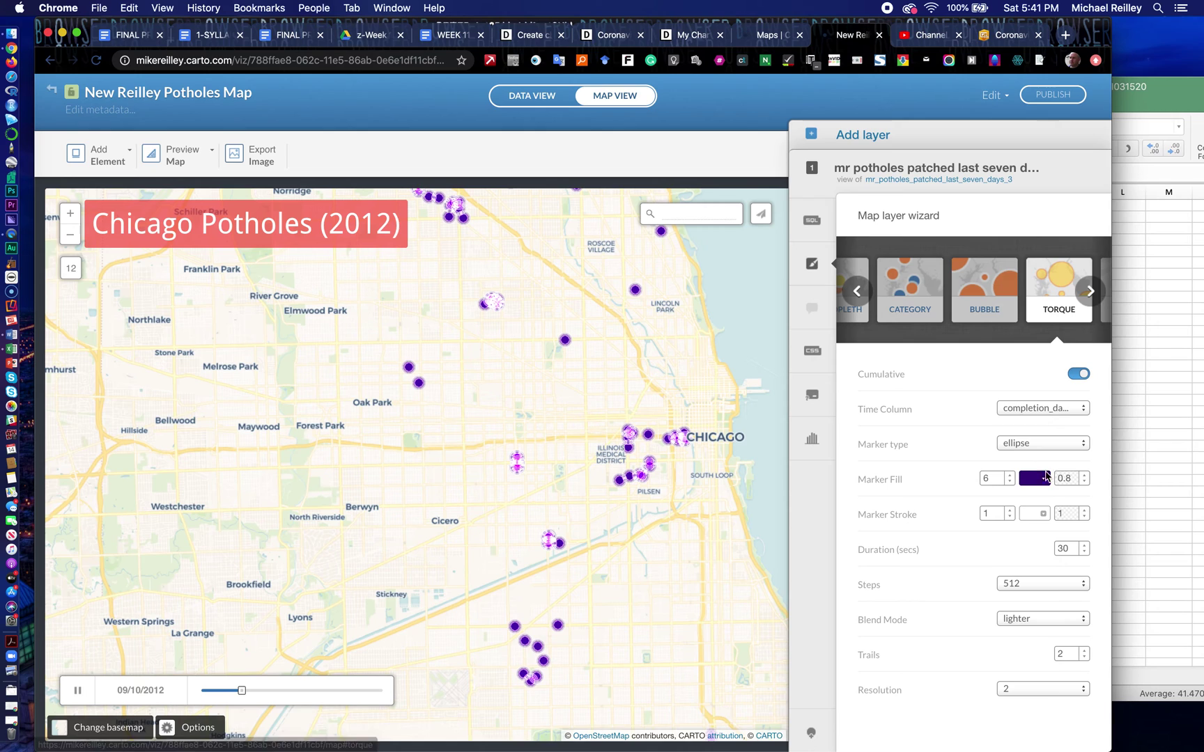
Step: Style the Torque markers as dark red rectangles timed by the completion_date column
{"action": "left_click", "coordinate": [1043, 480]}
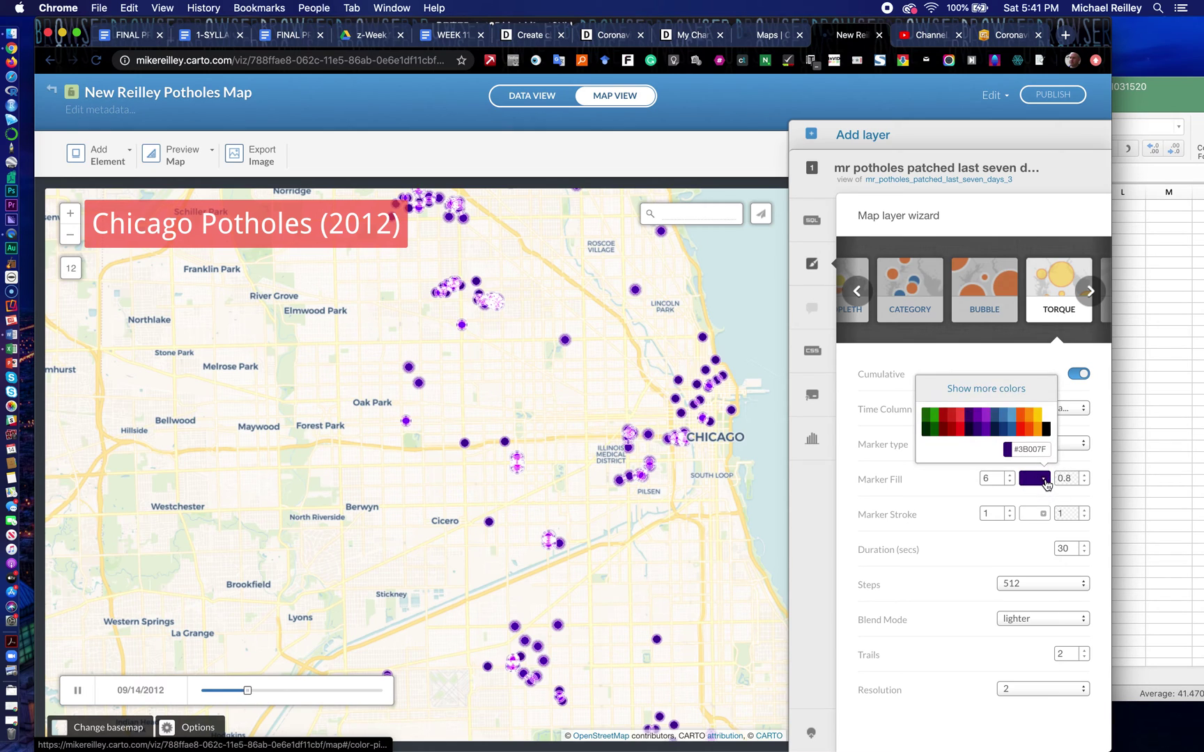
{"action": "left_click", "coordinate": [944, 429]}
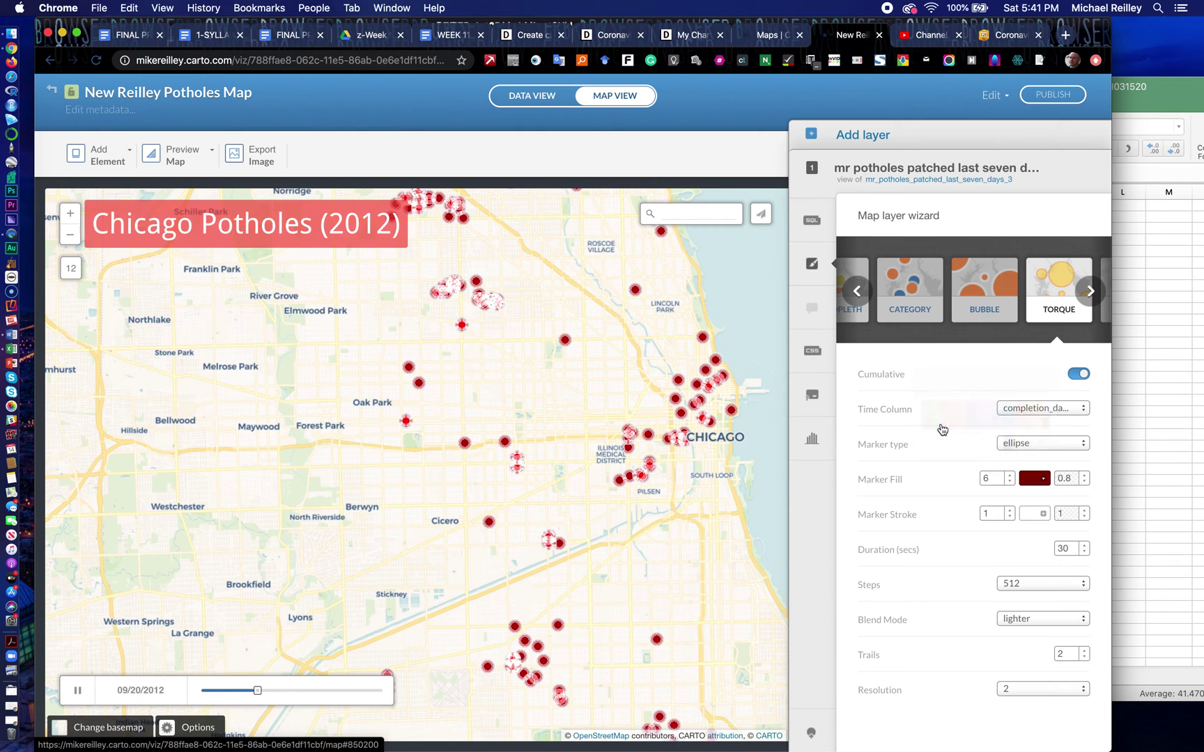
{"action": "left_click", "coordinate": [1085, 448]}
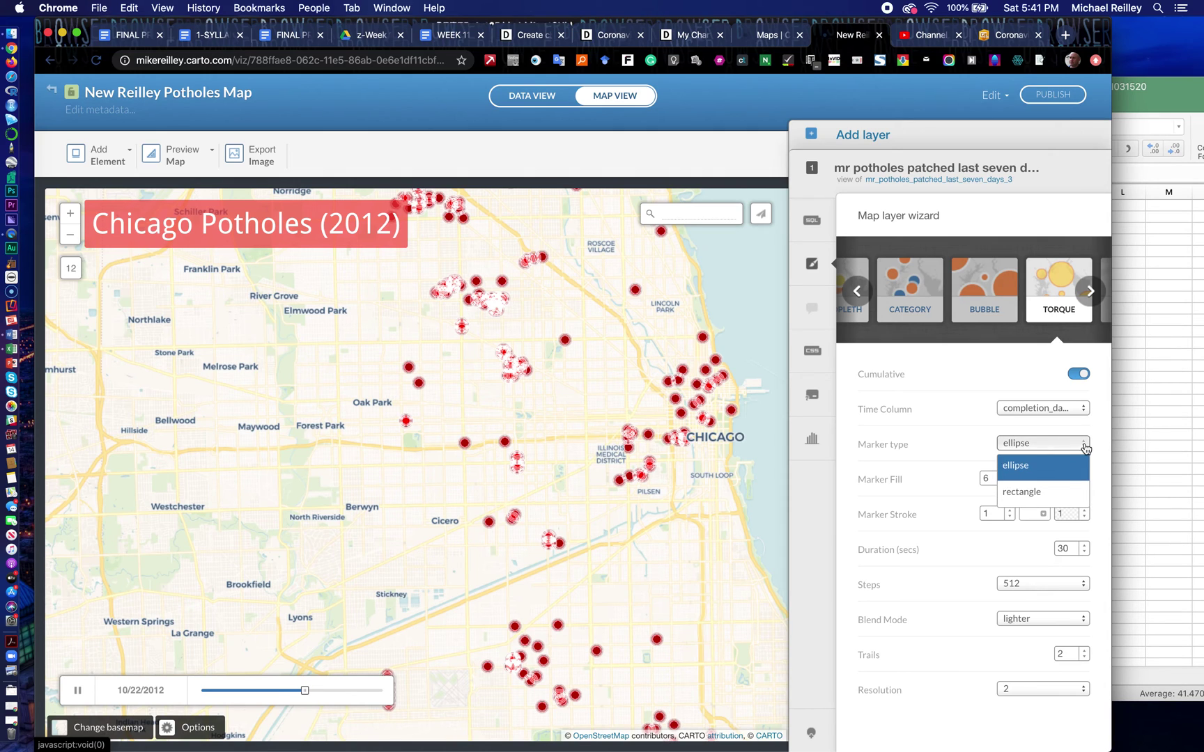
{"action": "left_click", "coordinate": [1060, 492]}
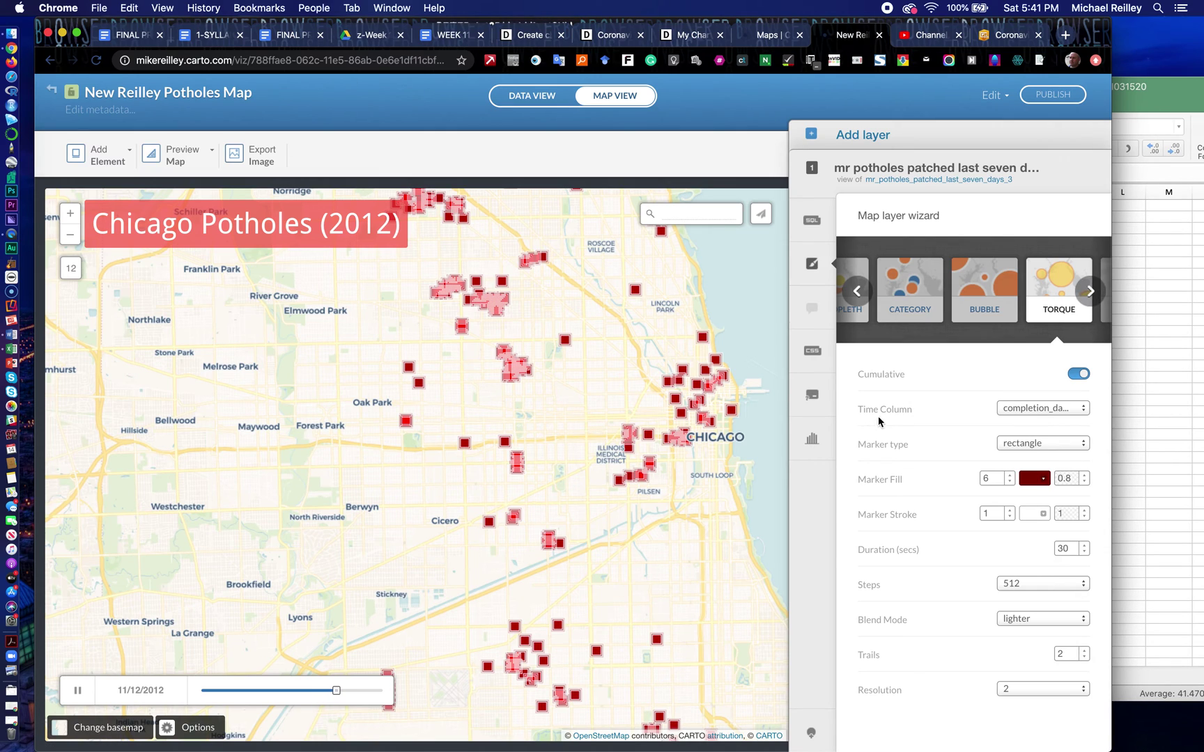
{"action": "left_click", "coordinate": [1045, 411]}
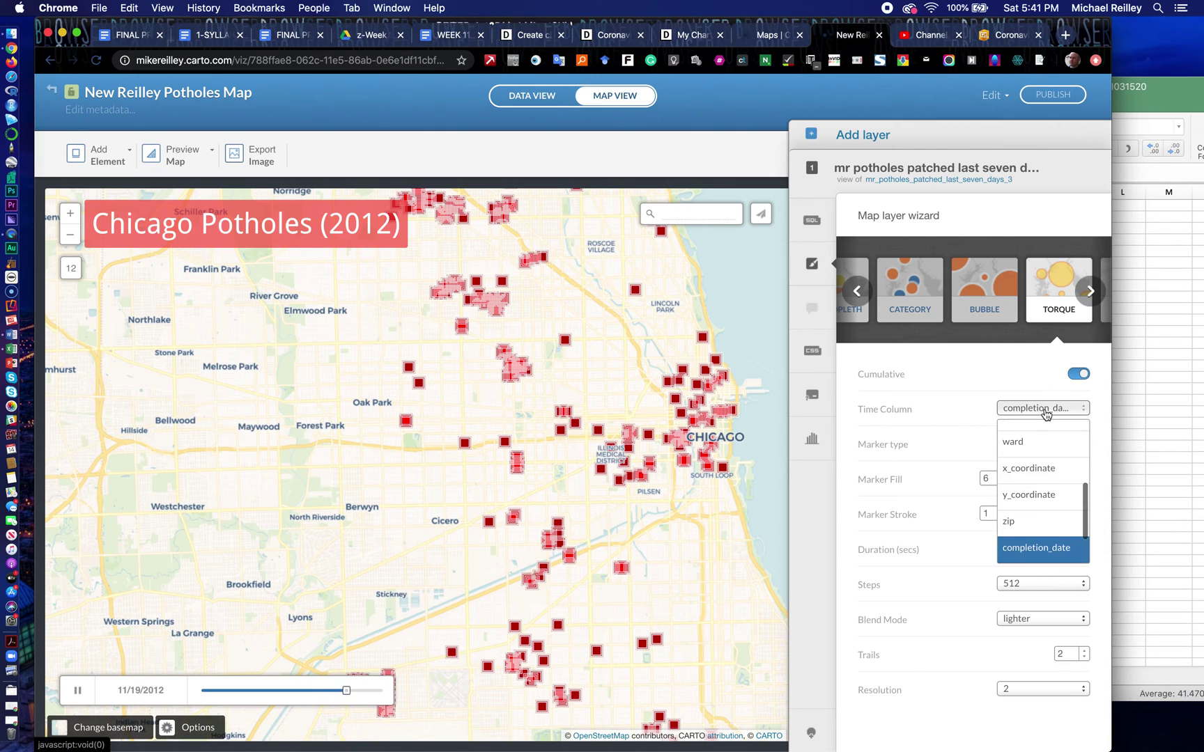
{"action": "left_click", "coordinate": [1047, 550]}
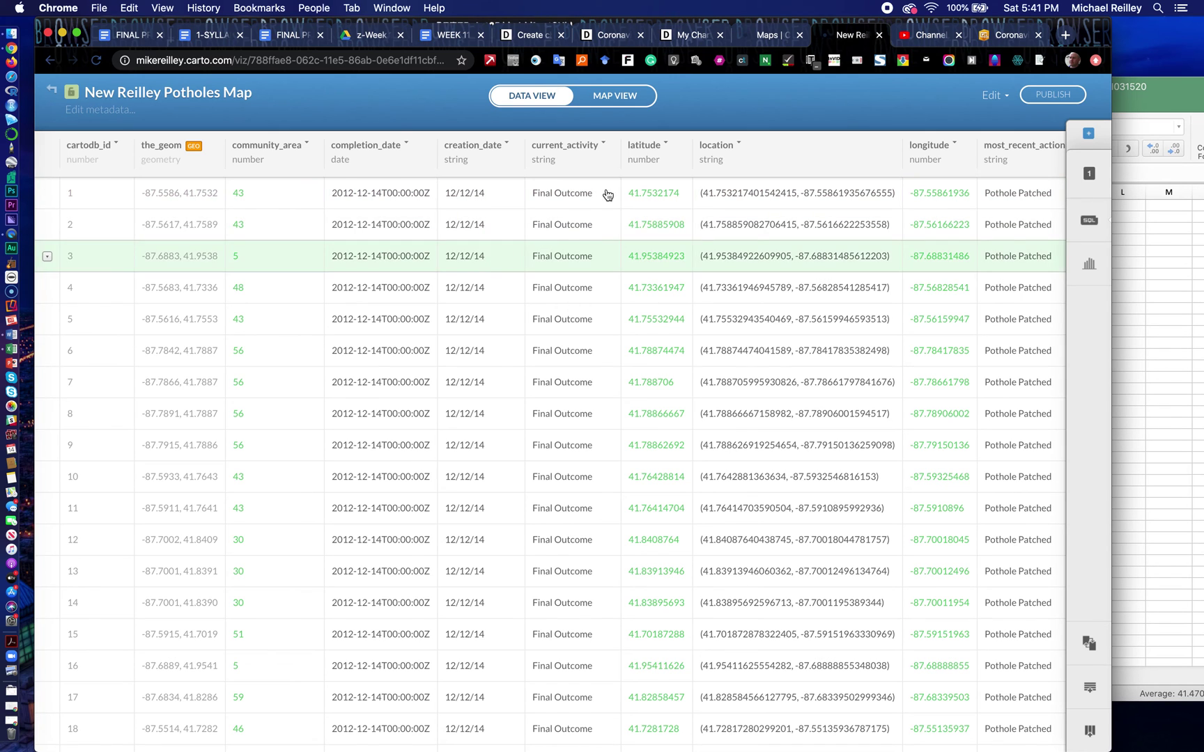
Step: Return to map view and change the title year from 2012 to 'Chicago Potholes (2014)'
{"action": "left_click", "coordinate": [611, 95]}
{"action": "mouse_move", "coordinate": [401, 202]}
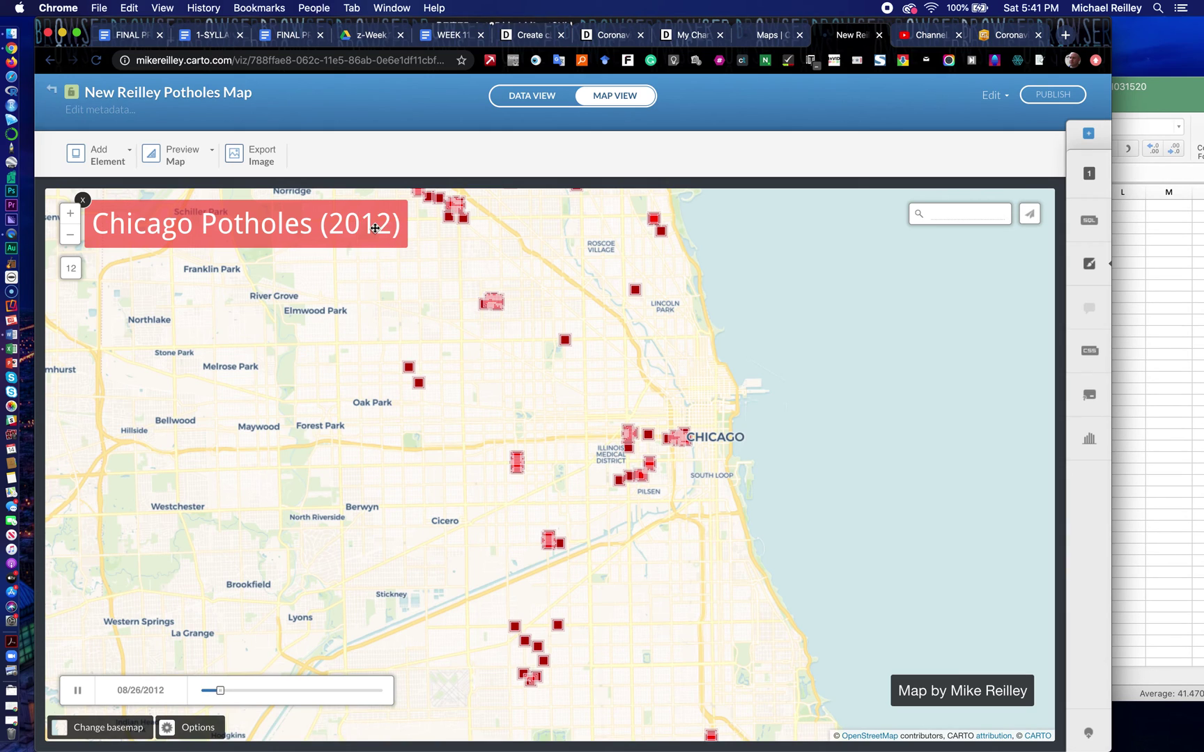
{"action": "left_click", "coordinate": [374, 228]}
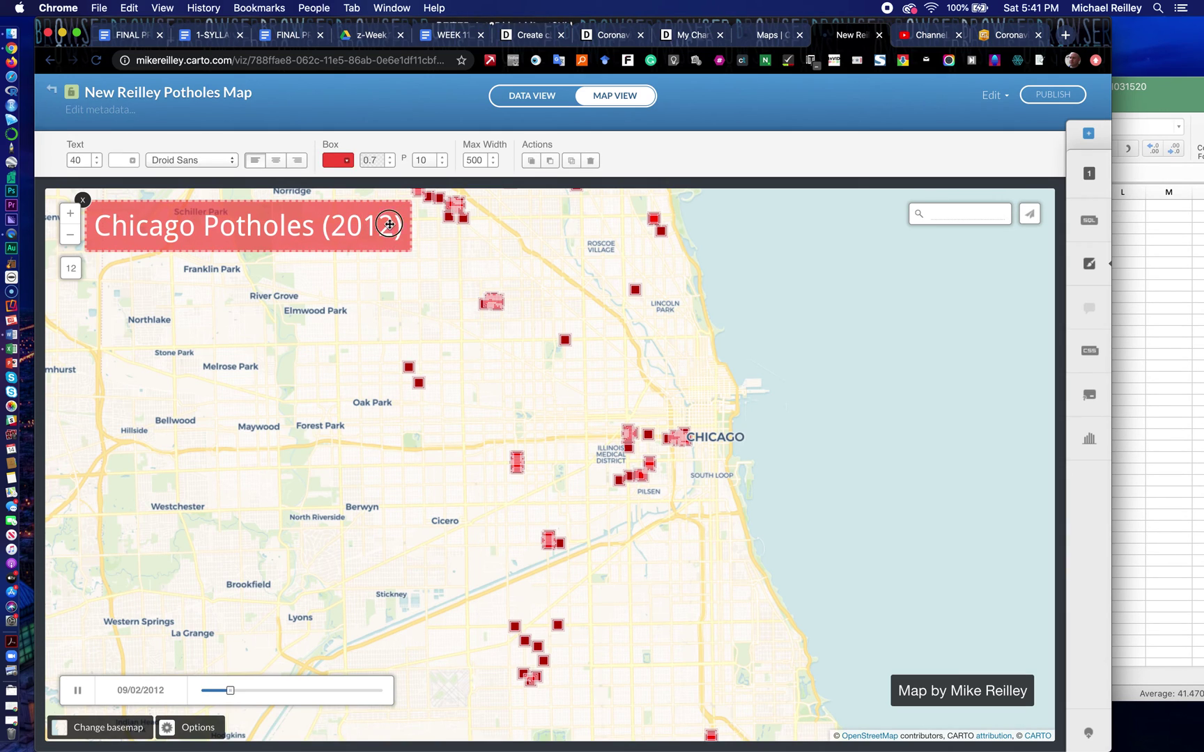
{"action": "left_click", "coordinate": [382, 228]}
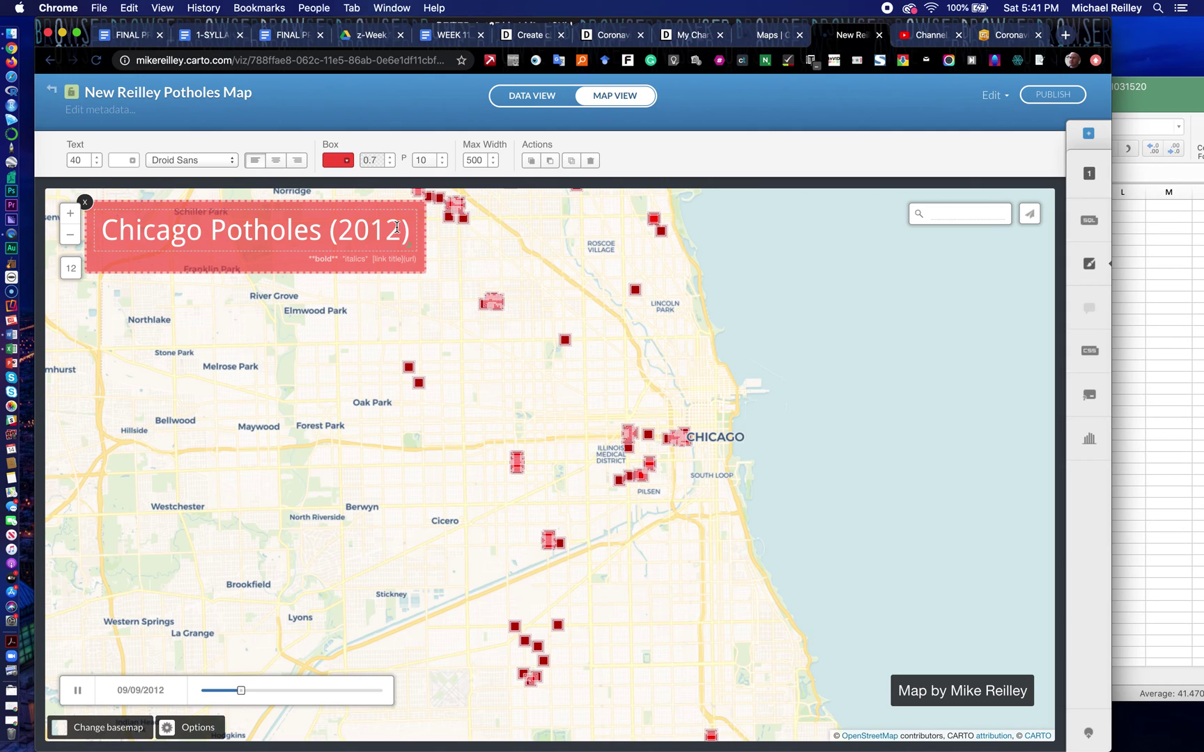
{"action": "key", "text": "BackSpace"}
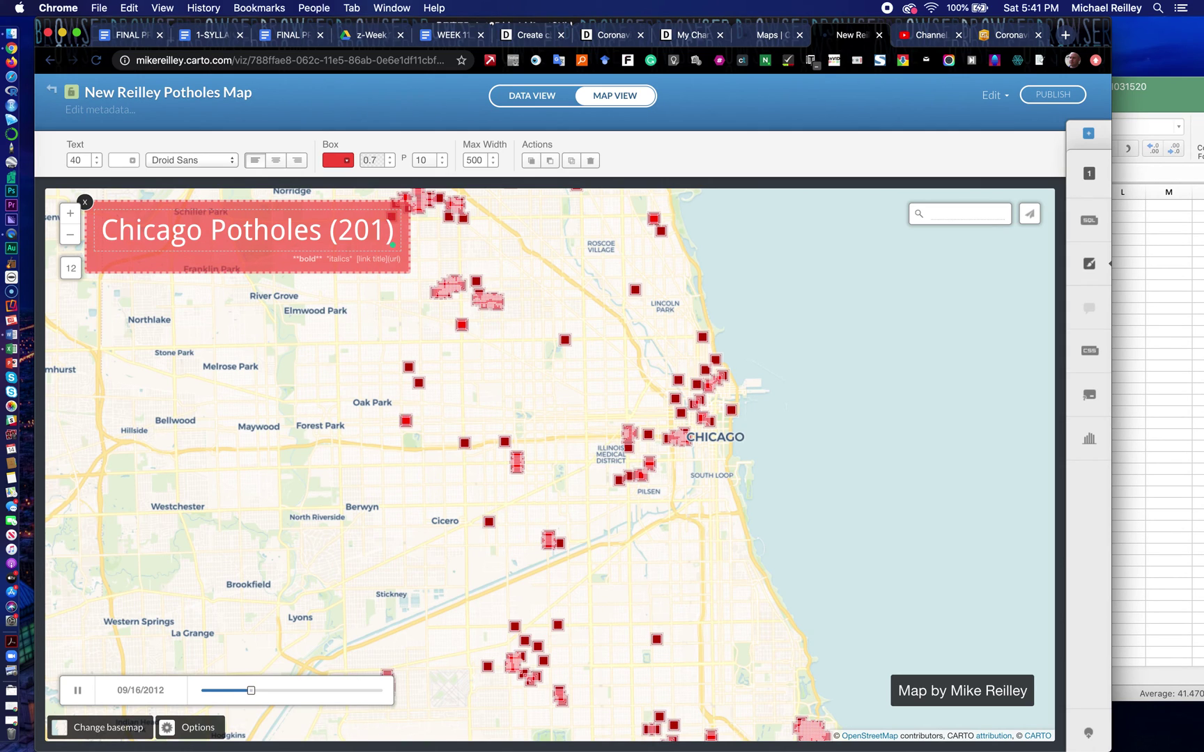
{"action": "type", "text": "4"}
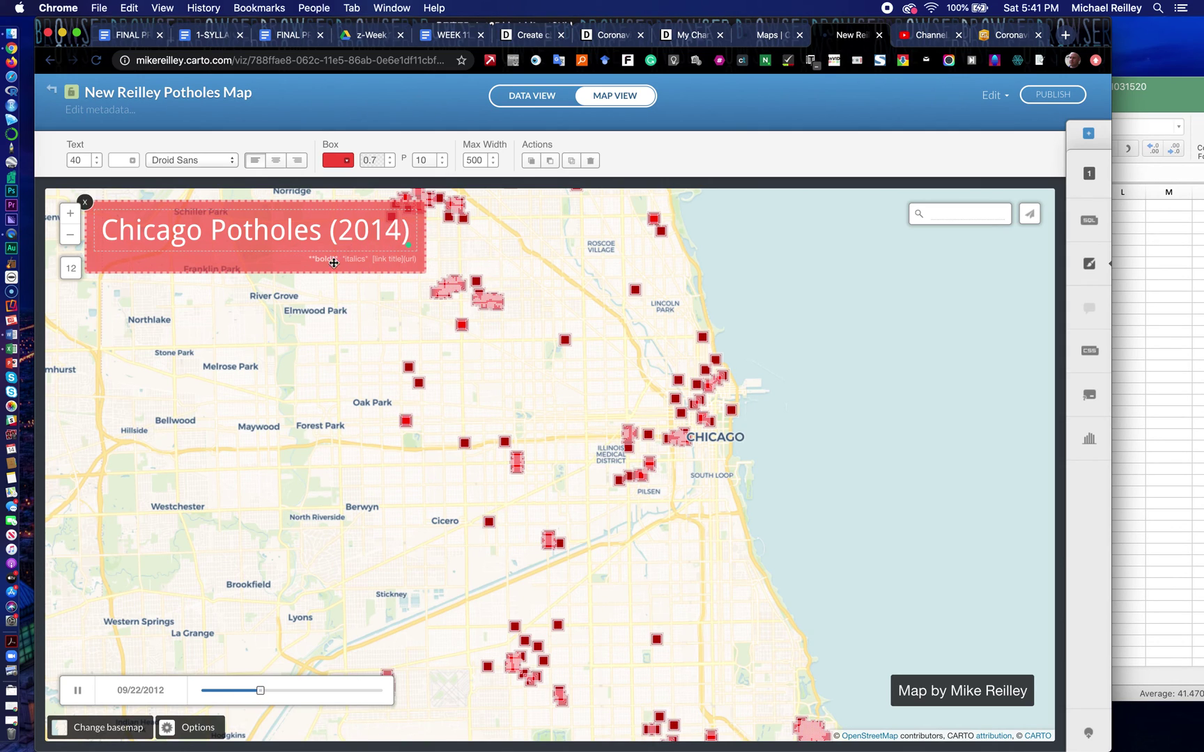
{"action": "left_click", "coordinate": [328, 312]}
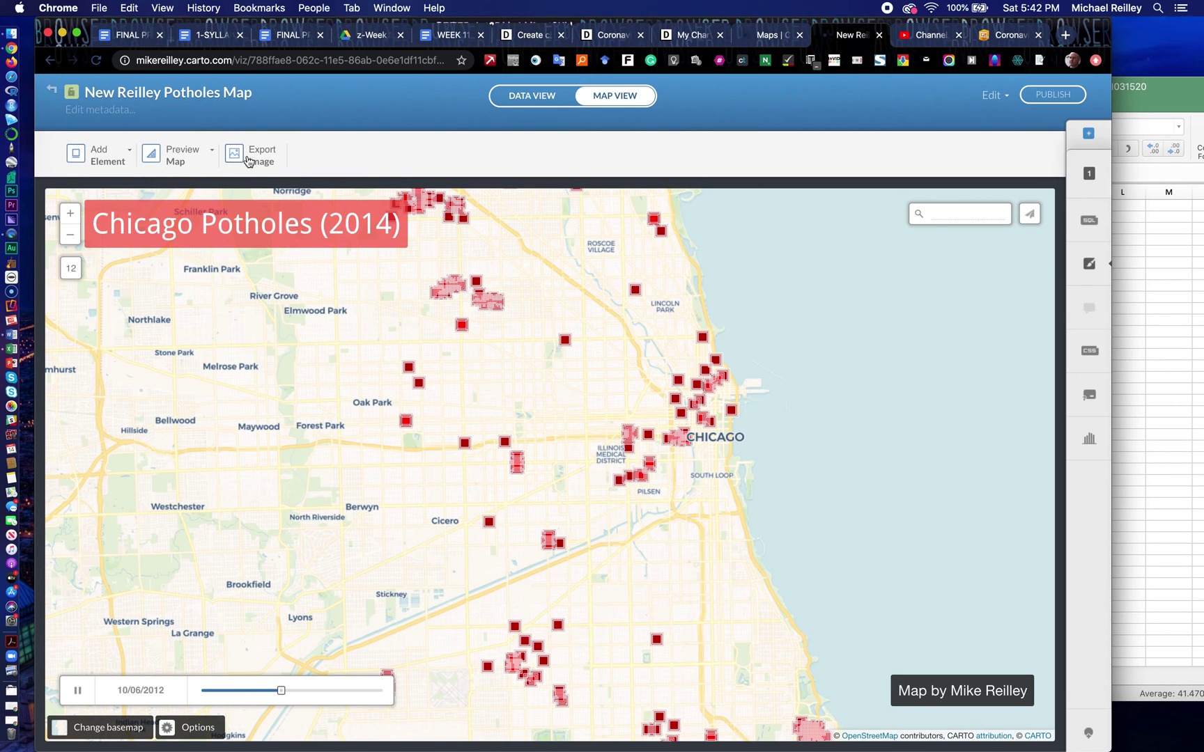
{"action": "left_click", "coordinate": [128, 152]}
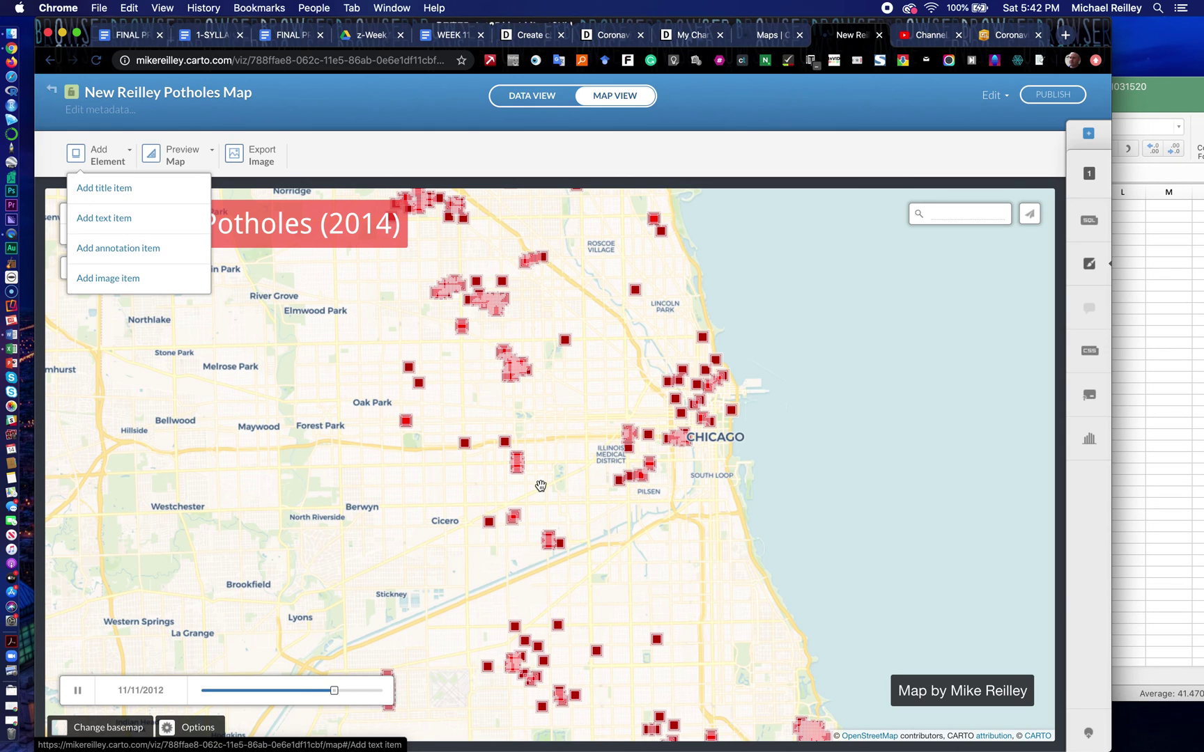
{"action": "mouse_move", "coordinate": [993, 701]}
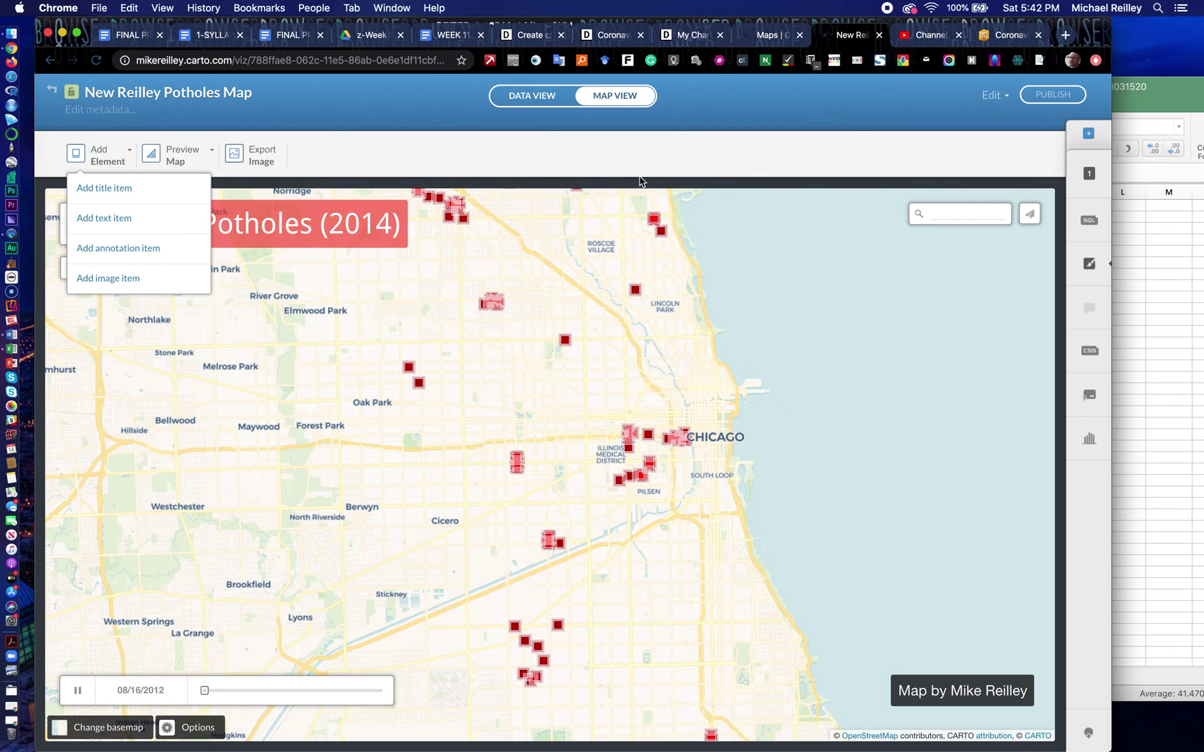
{"action": "left_click", "coordinate": [861, 109]}
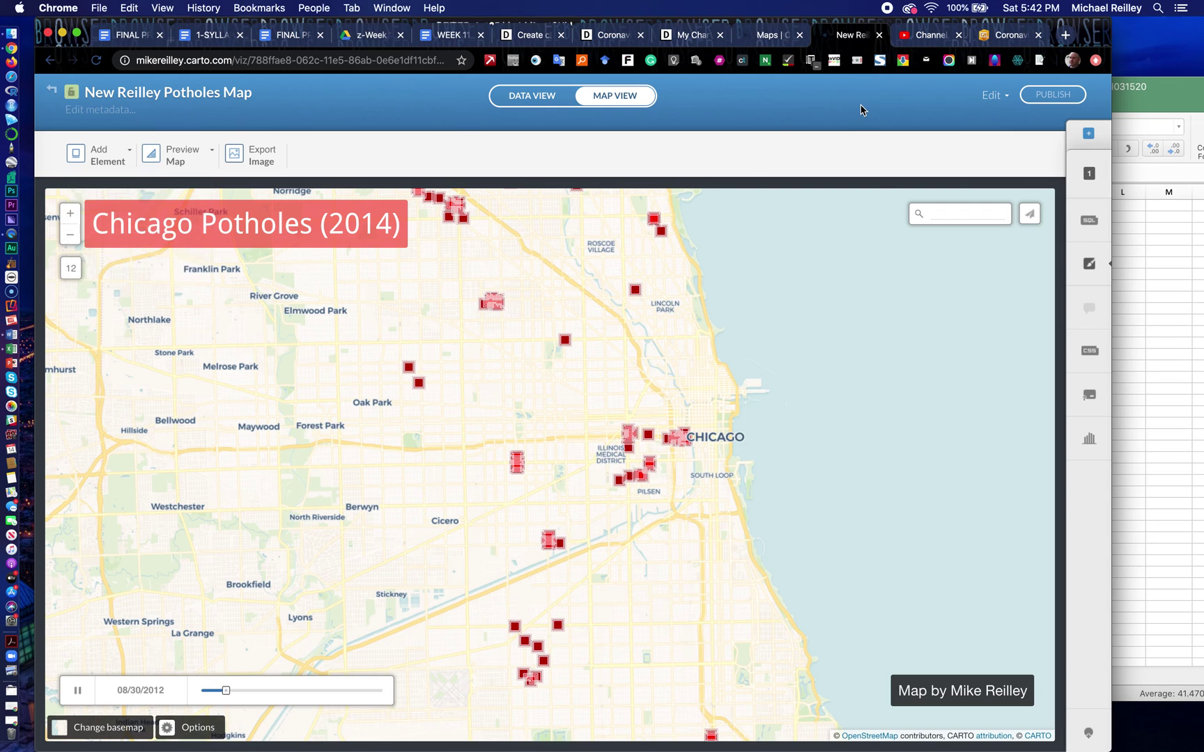
{"action": "left_click", "coordinate": [1053, 95]}
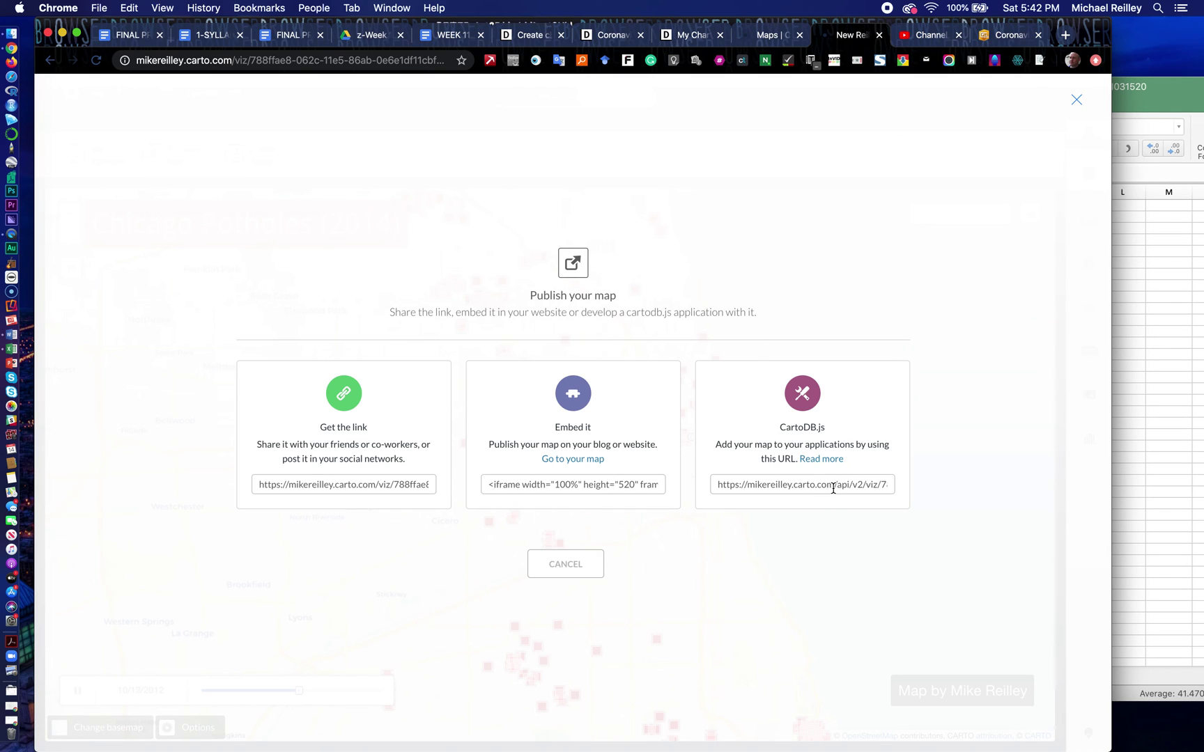
{"action": "left_click", "coordinate": [502, 485]}
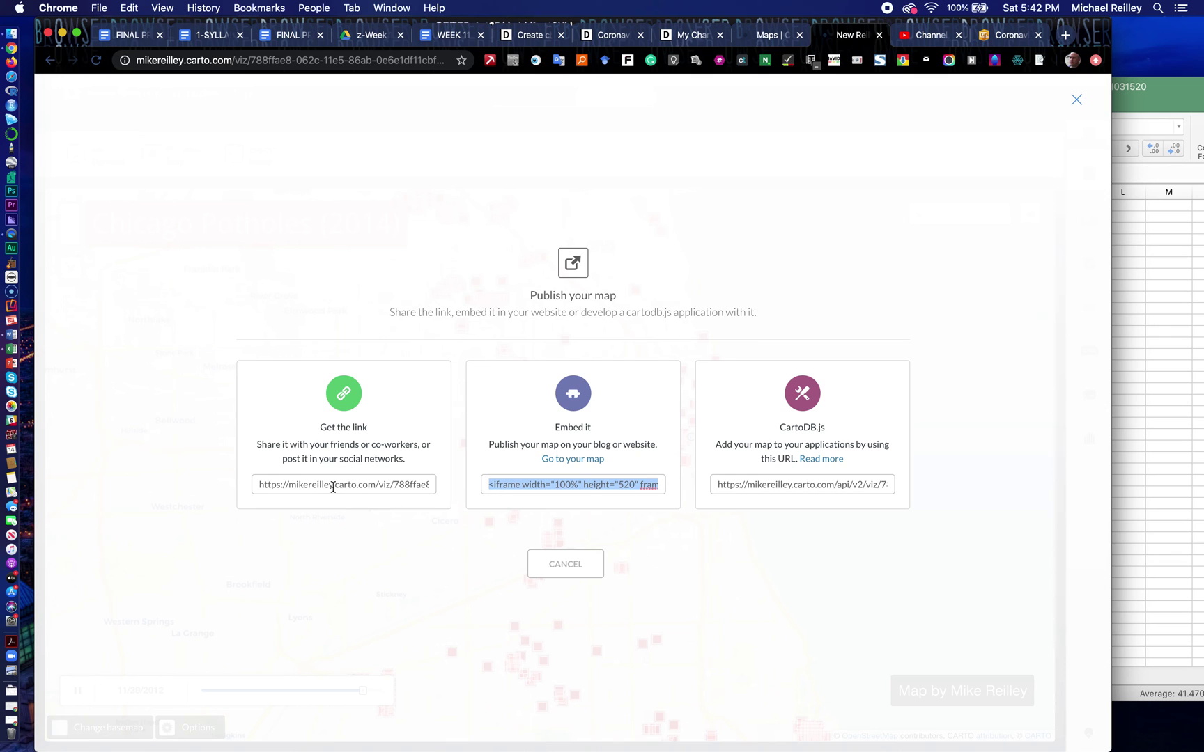
{"action": "left_click", "coordinate": [578, 569]}
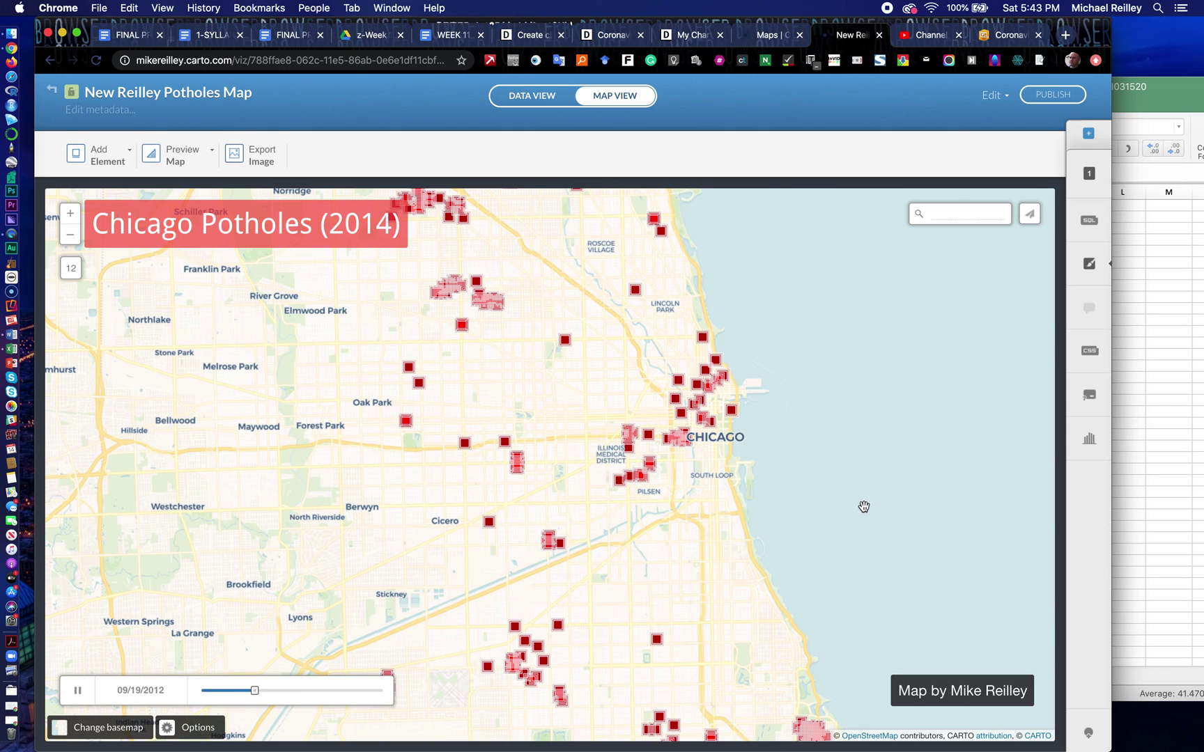
{"action": "left_click", "coordinate": [115, 728]}
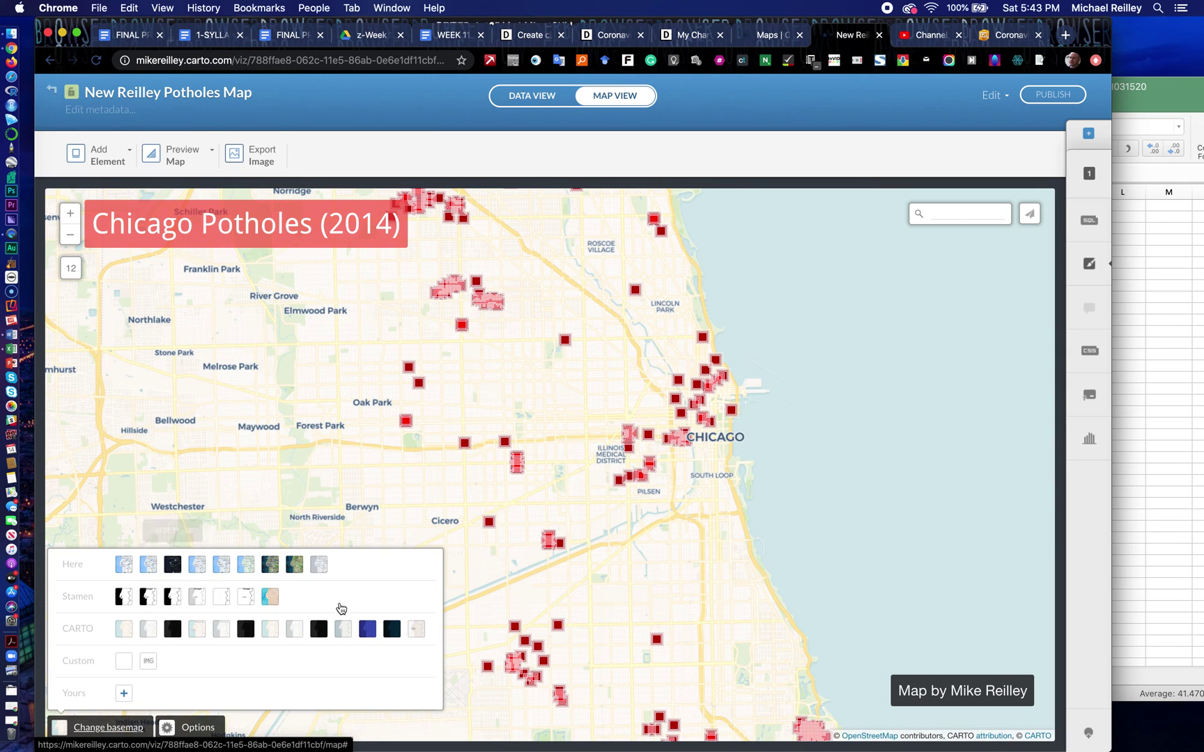
{"action": "left_click", "coordinate": [197, 728]}
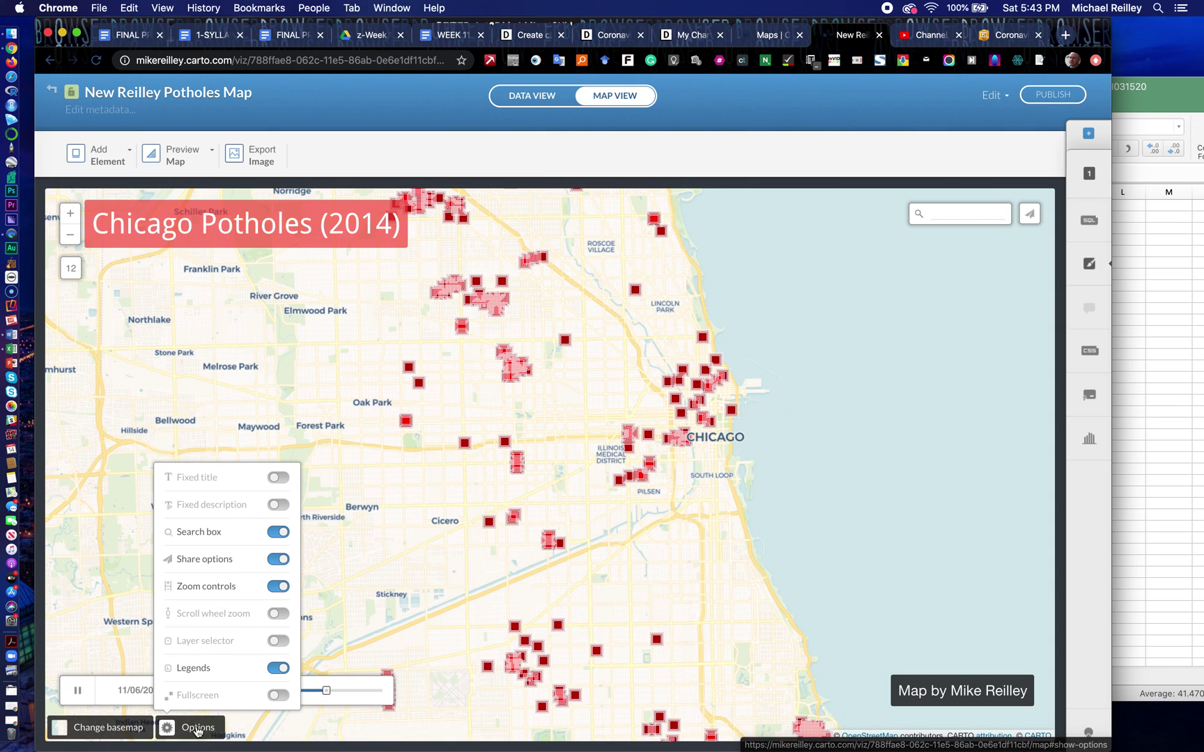
{"action": "left_click", "coordinate": [420, 543]}
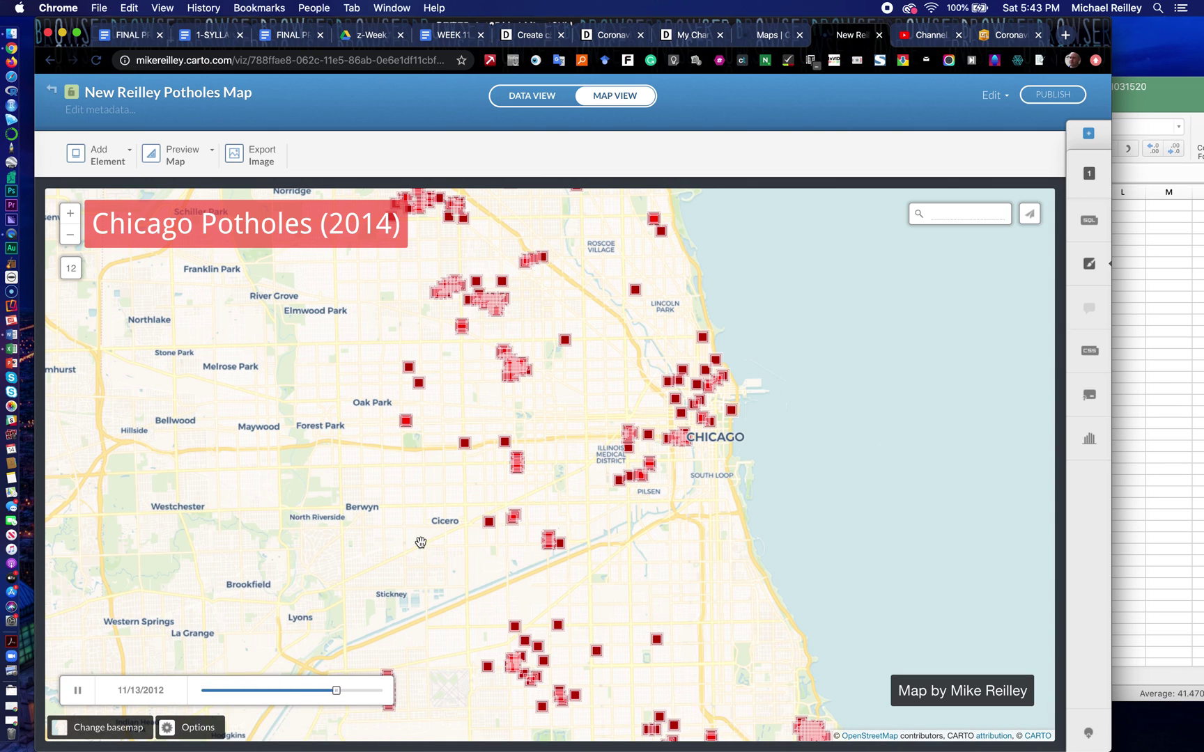